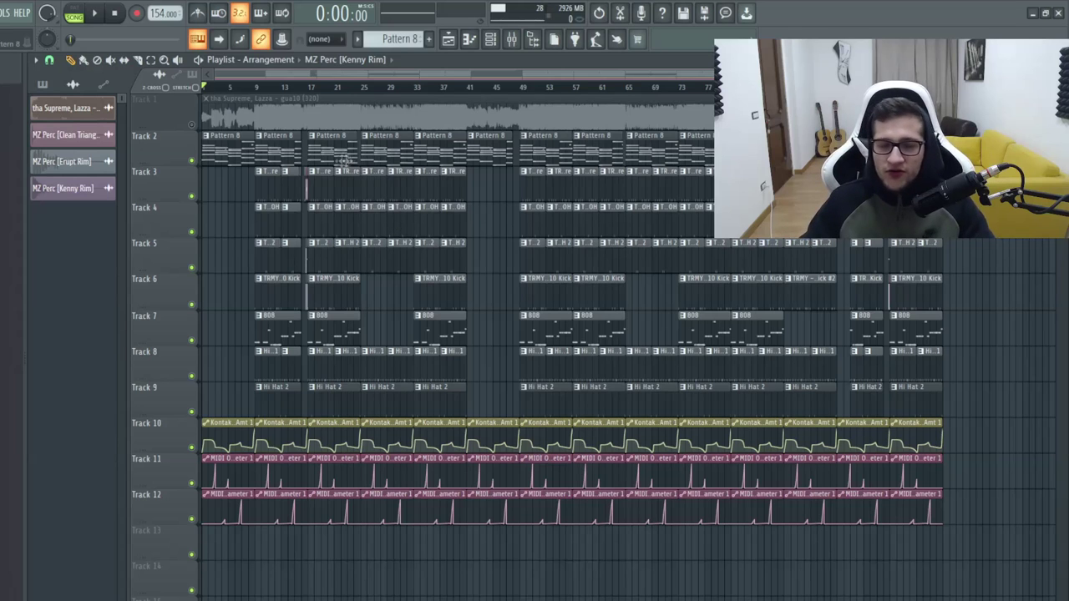
- Open the first Kontakt instrument from the channel rack and leave its instrument edit mode
click(490, 39)
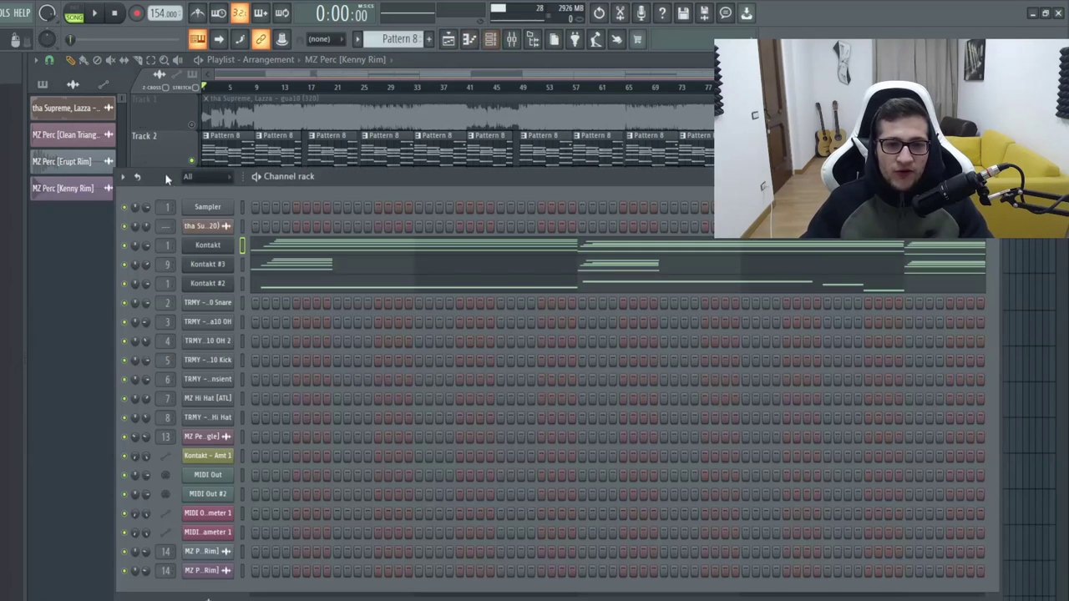
click(208, 244)
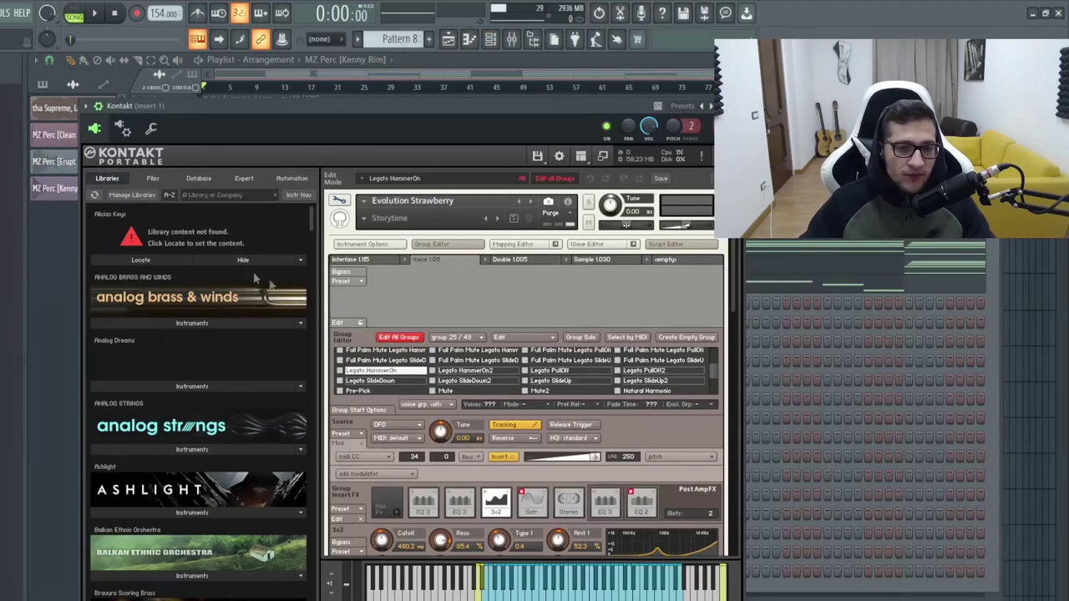
click(339, 202)
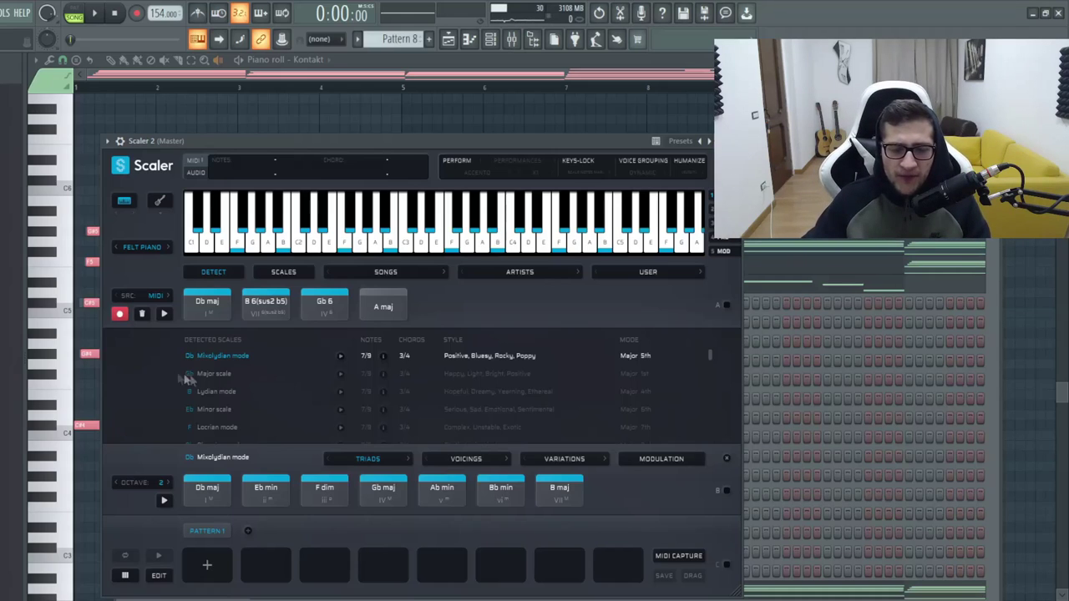
- Compare the detected scales in Scaler 2, return to Db Mixolydian mode, and audition the Ab min and B 6(sus2 b5) chords
click(239, 375)
click(247, 392)
scroll(249, 398, down, 2)
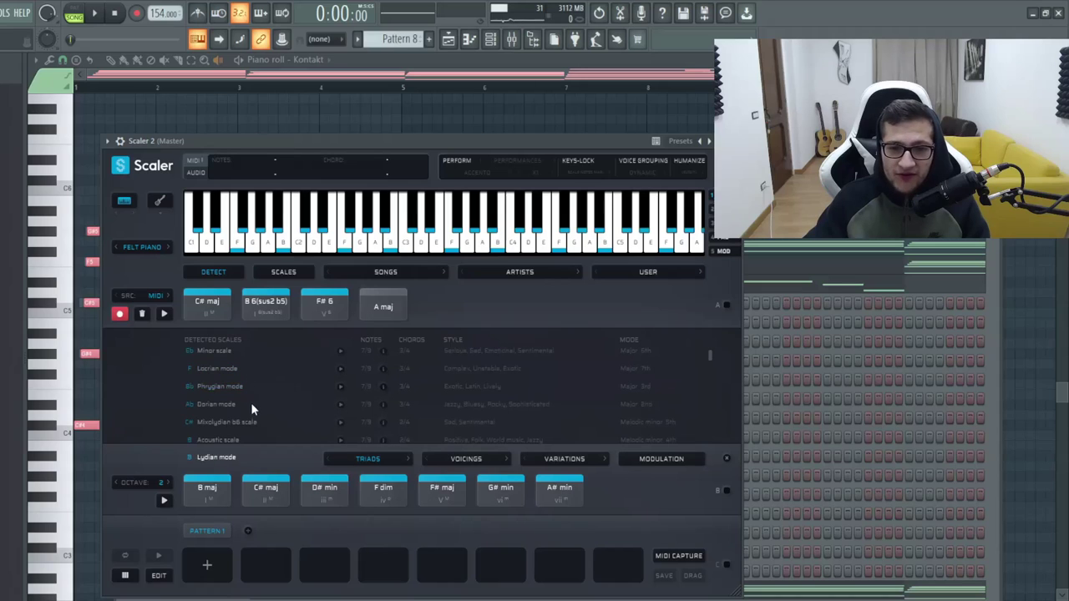
click(251, 389)
scroll(252, 400, up, 2)
click(215, 361)
click(431, 494)
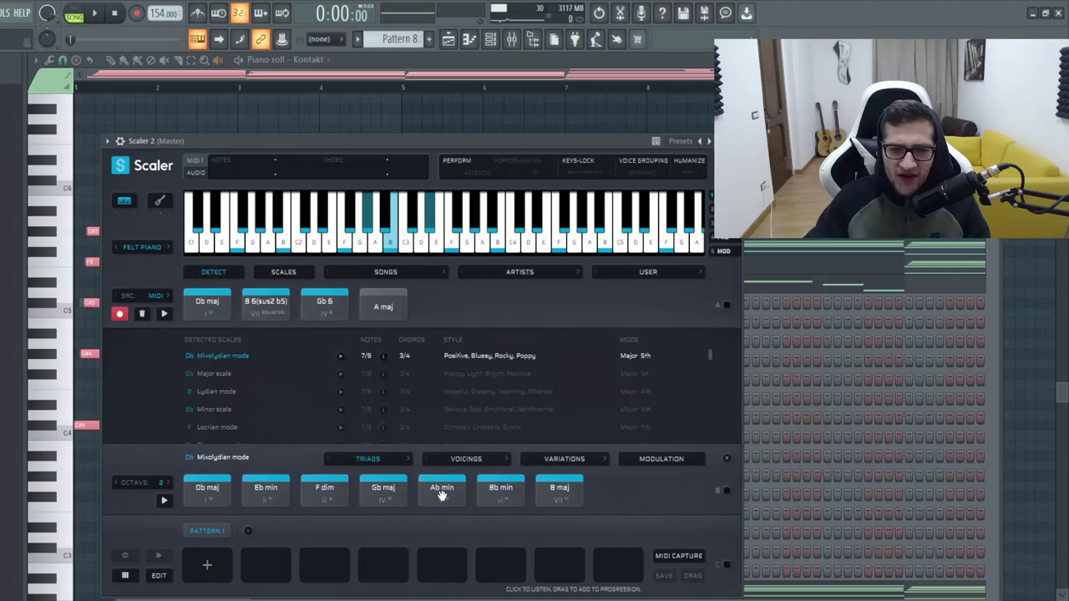
click(249, 310)
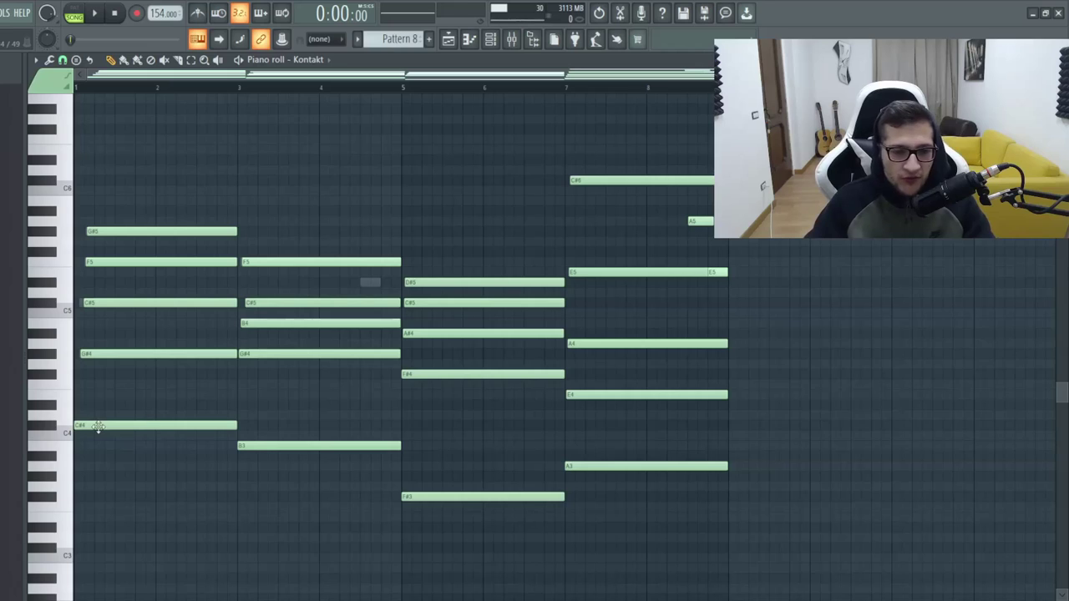
- Try adding an F4 to the bar 1 chord and shifting F4 and G#4 up an octave and back
click(96, 384)
click(99, 355)
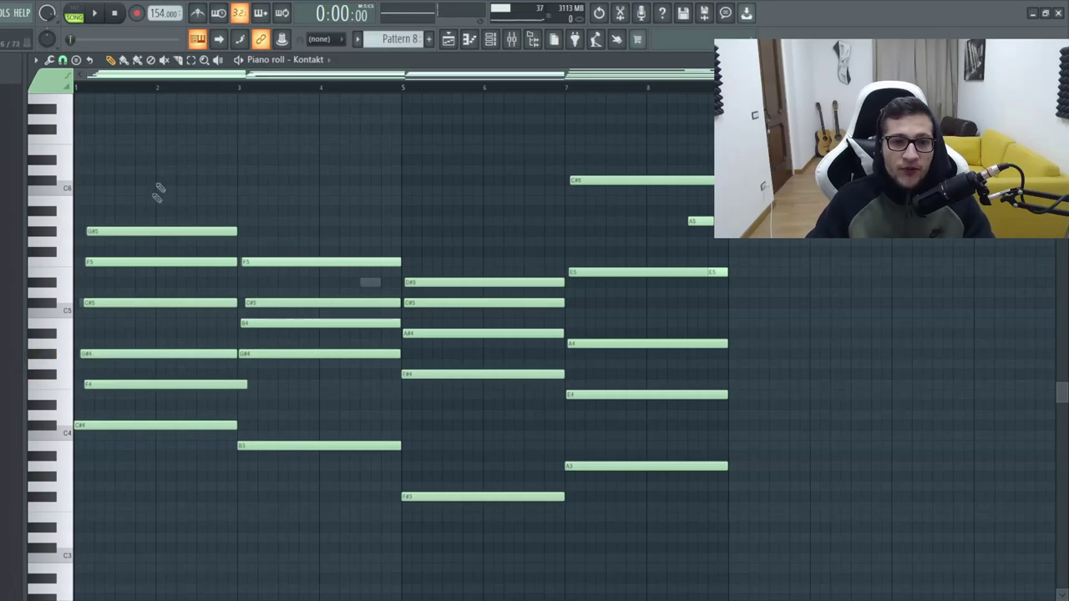
drag(125, 331, 105, 409)
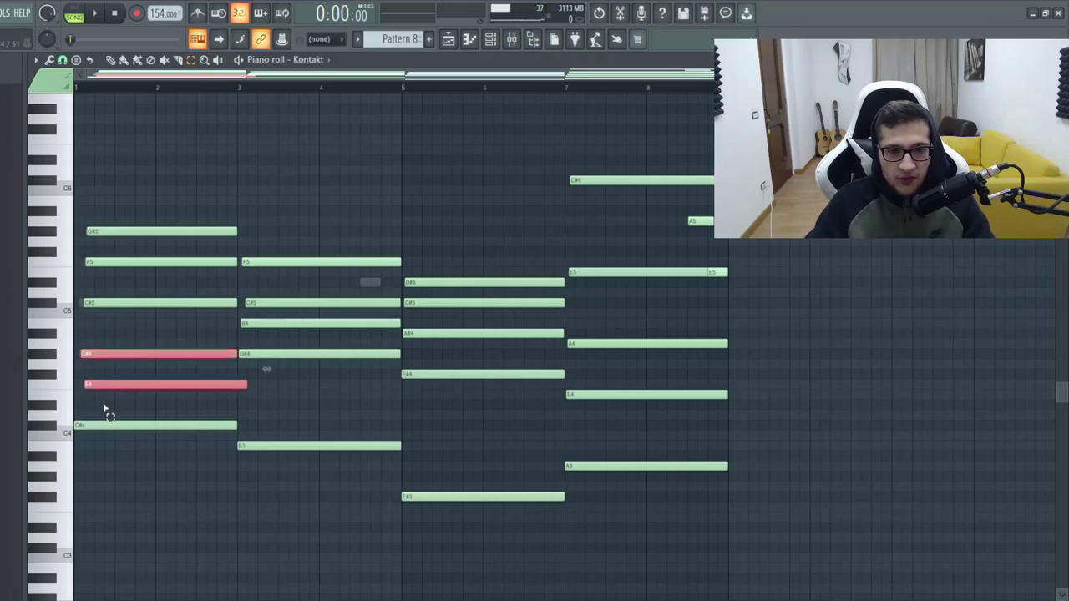
key(ctrl+Up)
key(ctrl+Down)
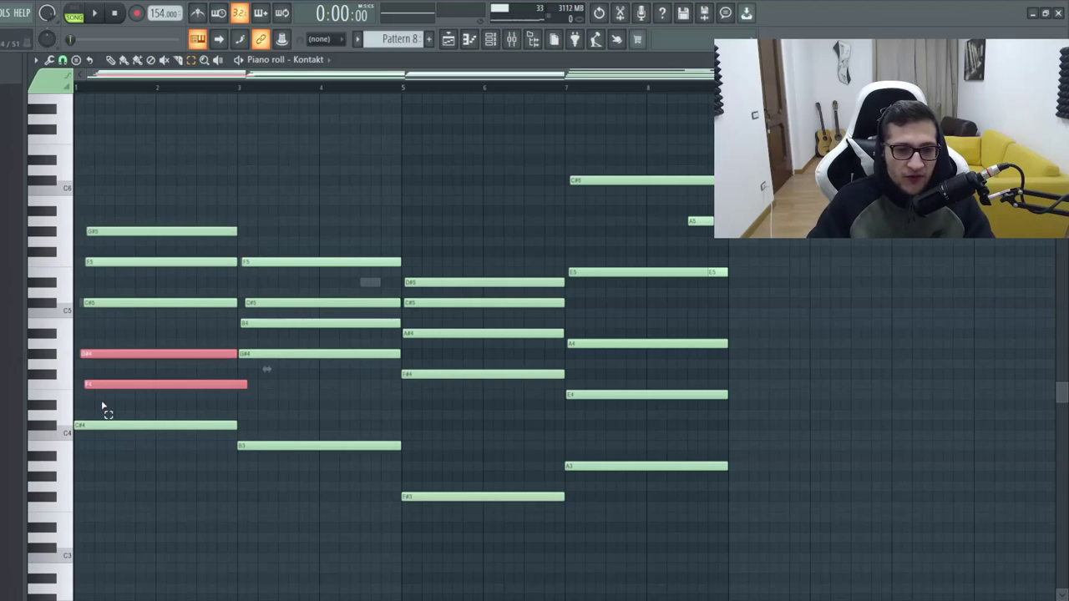
key(ctrl+Up)
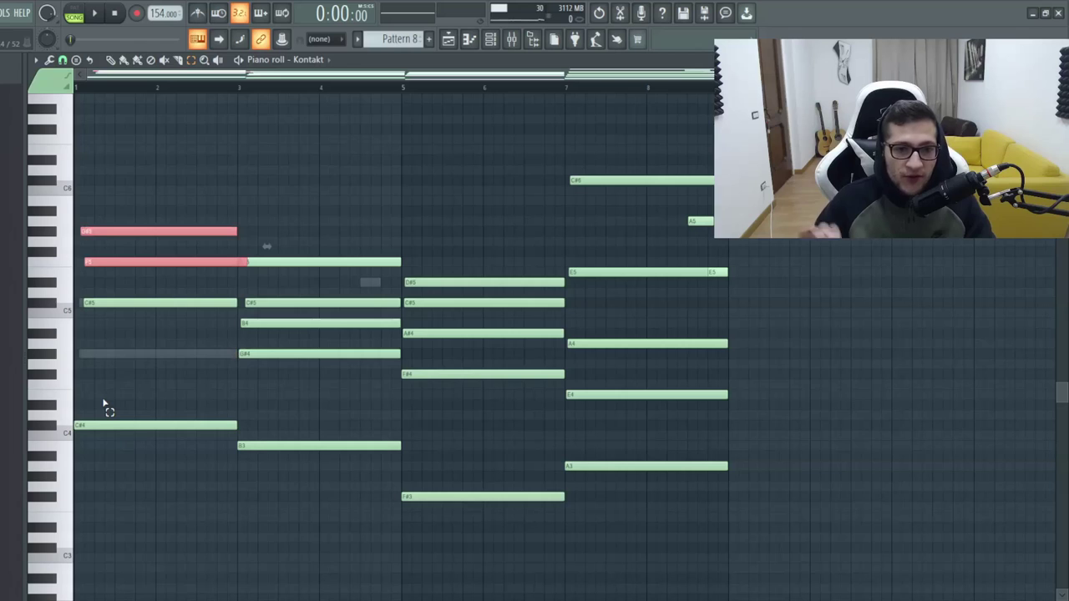
key(ctrl+Down)
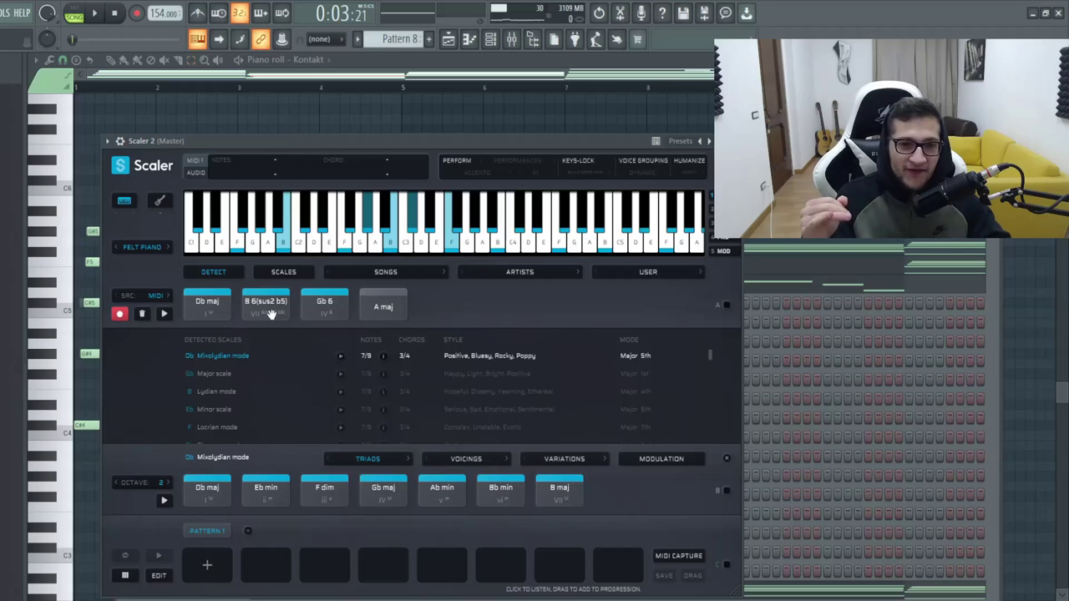
- Try replacing the bar 3 chord's F5 and C#5 with F#4 and D#4
click(193, 62)
drag(284, 428, 262, 385)
key(Up)
click(283, 415)
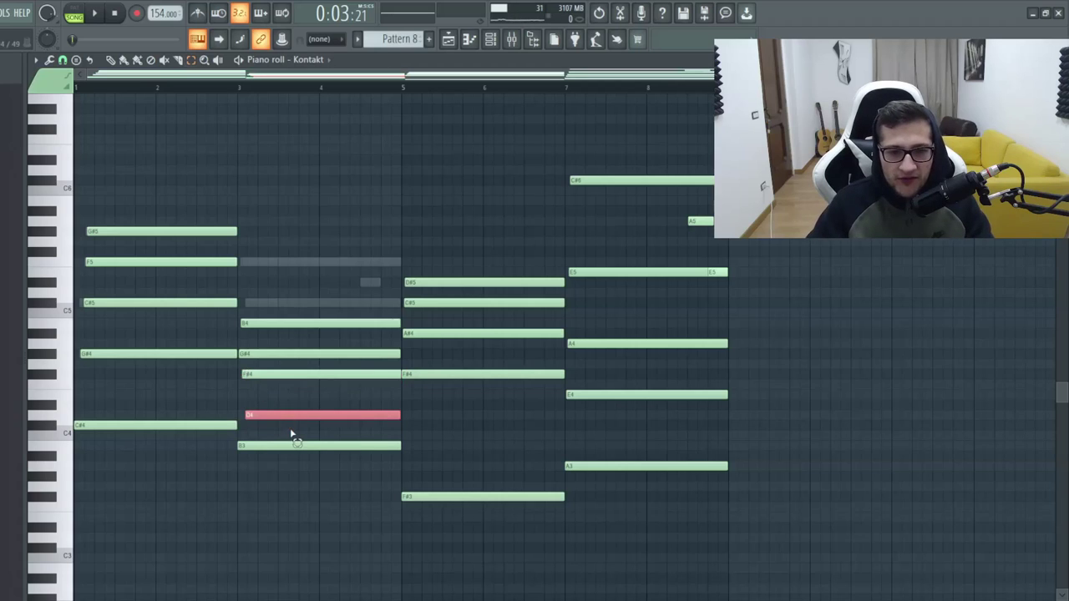
key(Up)
click(275, 375)
click(271, 405)
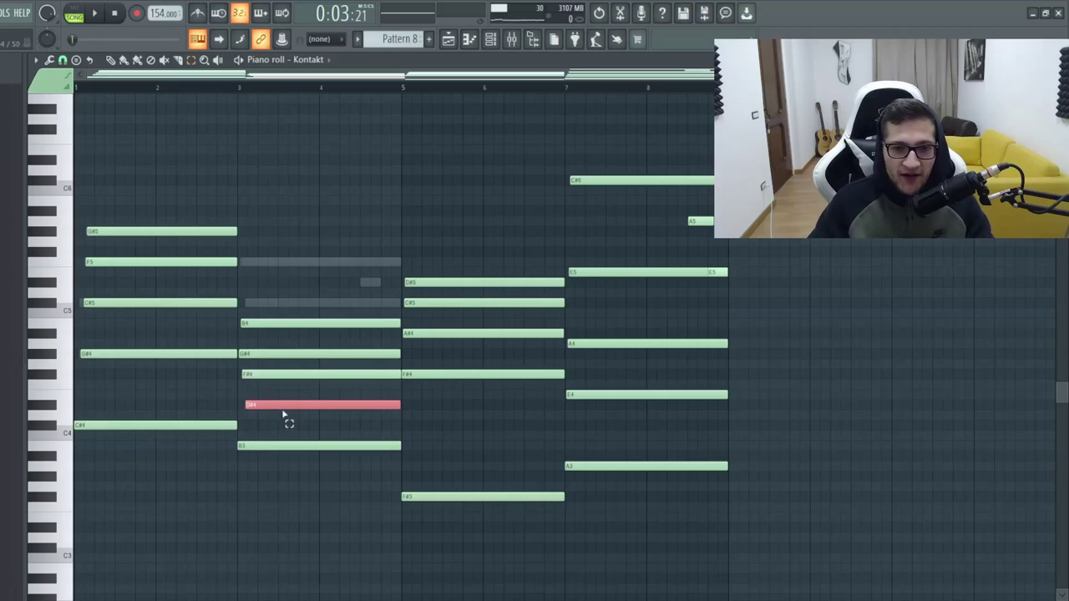
- Try lowering the bar 3 chord's moved notes to C#4 and F4, and undo the transposition
key(Down)
key(Down)
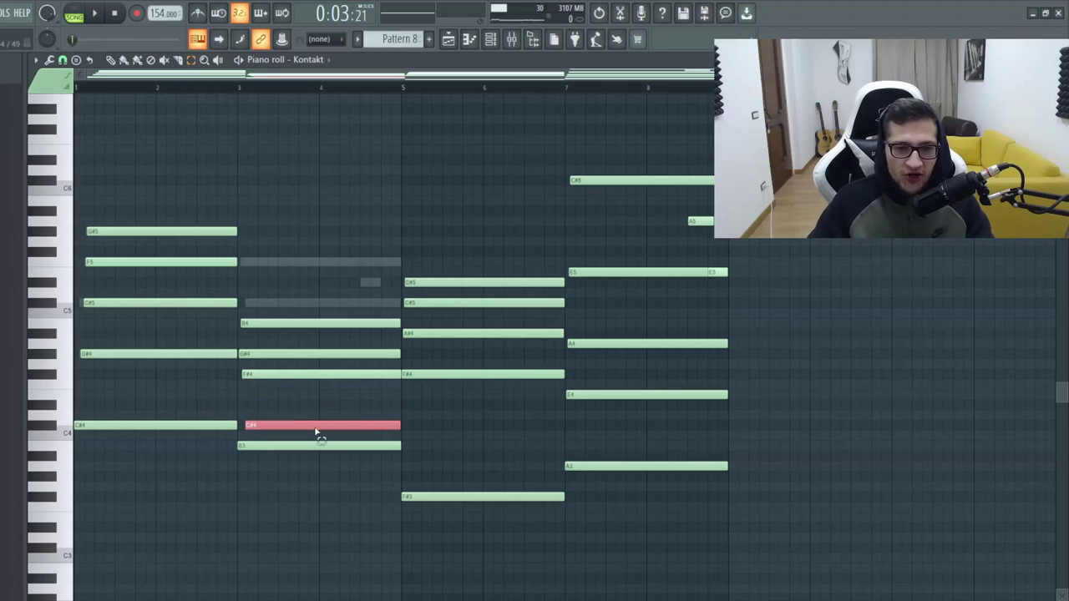
click(281, 373)
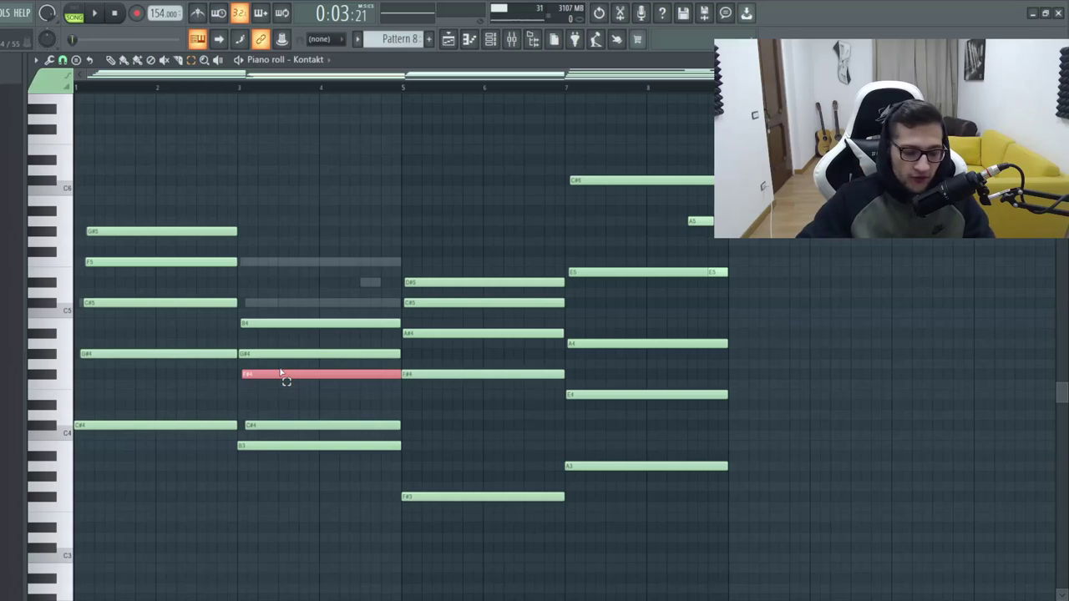
key(Down)
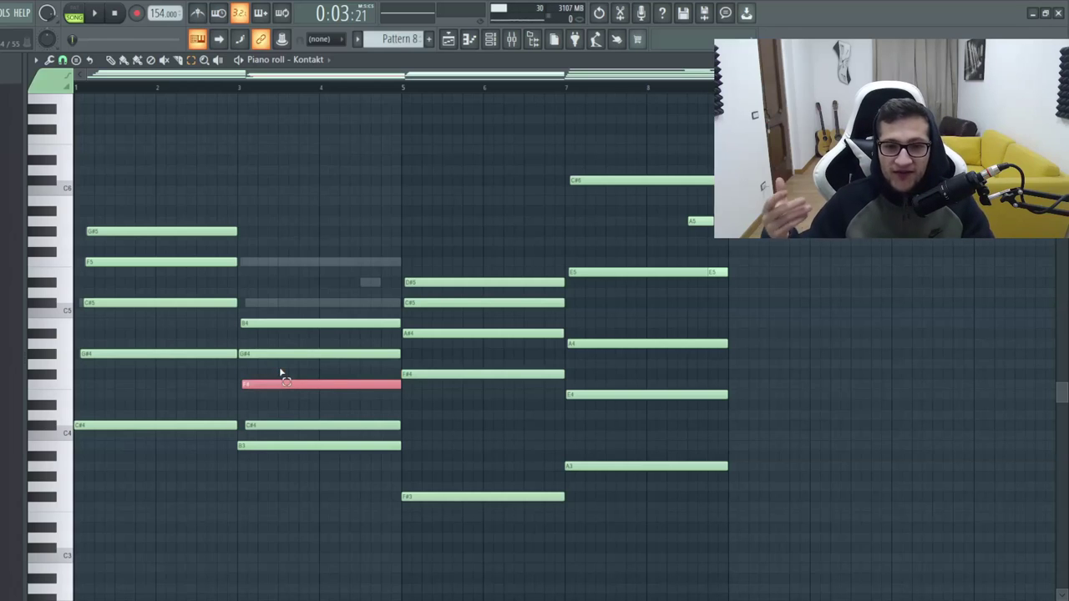
click(272, 355)
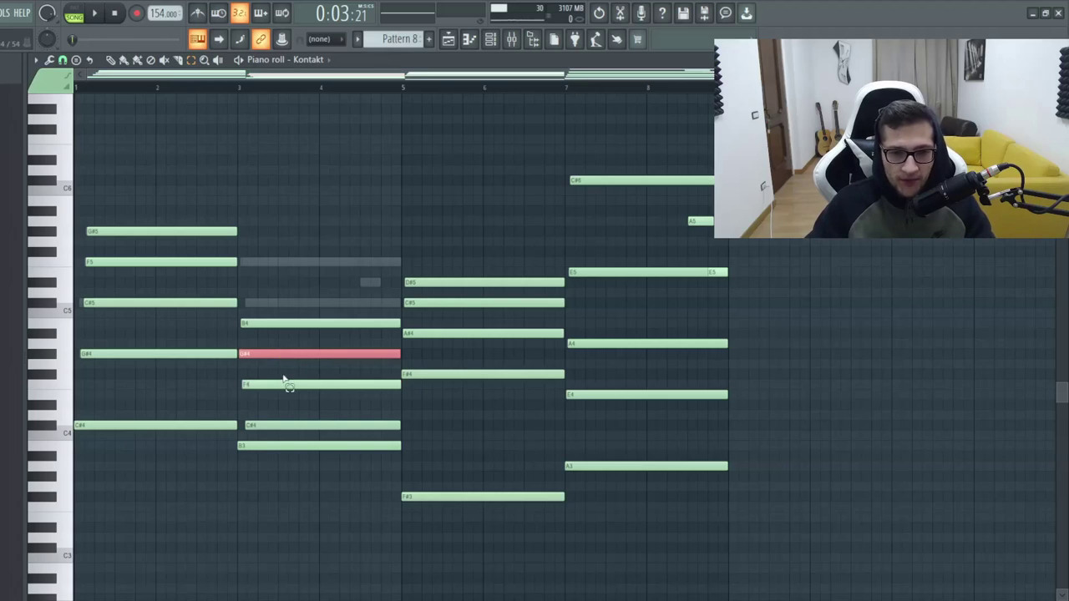
key(ctrl+z)
- Try shifting the bar 3 chord's C#5 and B4 down an octave and back, and audition its G#4
click(271, 246)
click(274, 262)
mouse_move(280, 288)
mouse_down()
mouse_move(259, 332)
mouse_move(282, 326)
mouse_up()
key(ctrl+Down)
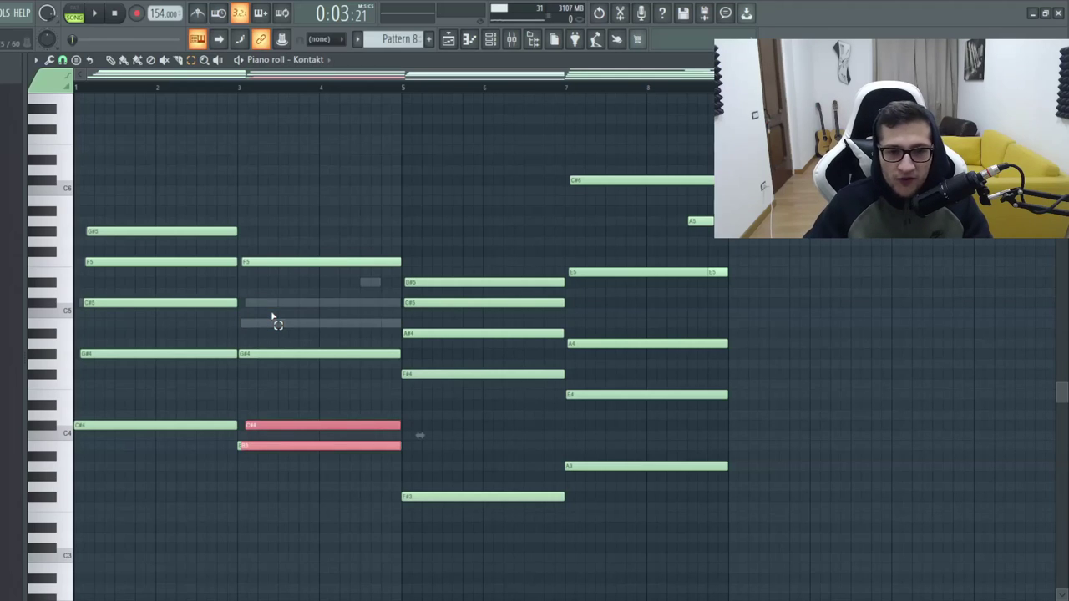
key(ctrl+Up)
click(259, 354)
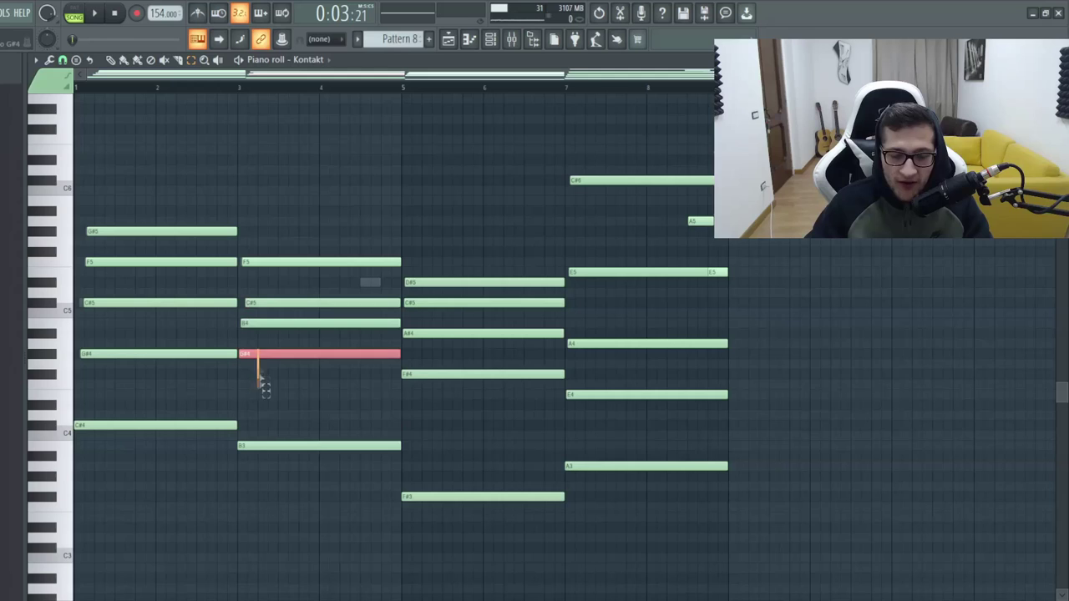
- Audition the individual upper notes of the bar 5 chord, including A#4, C#5 and D#5
click(459, 282)
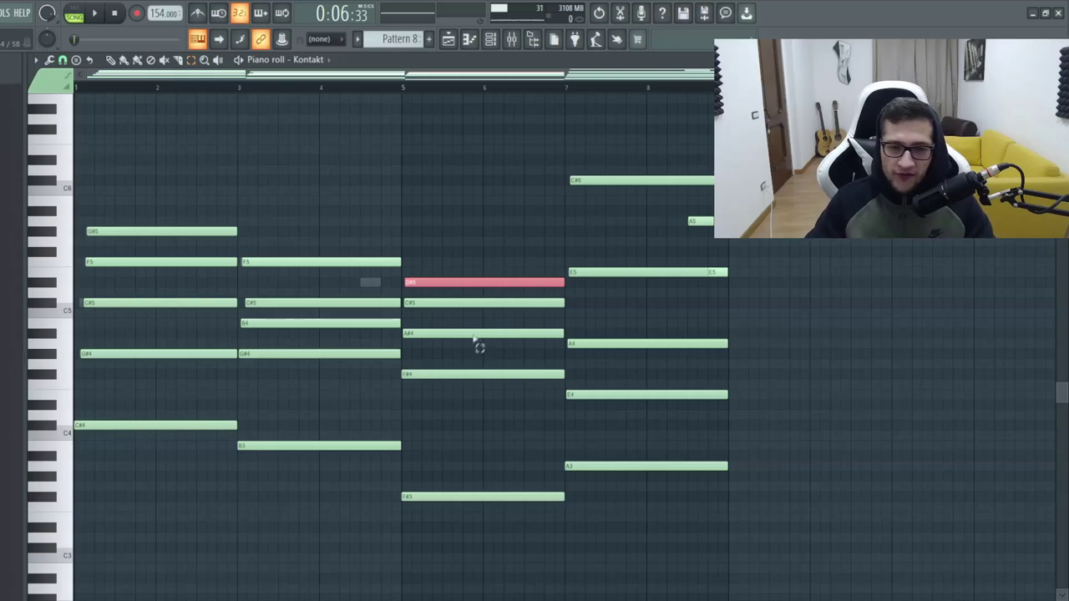
drag(469, 349, 450, 413)
drag(454, 343, 454, 342)
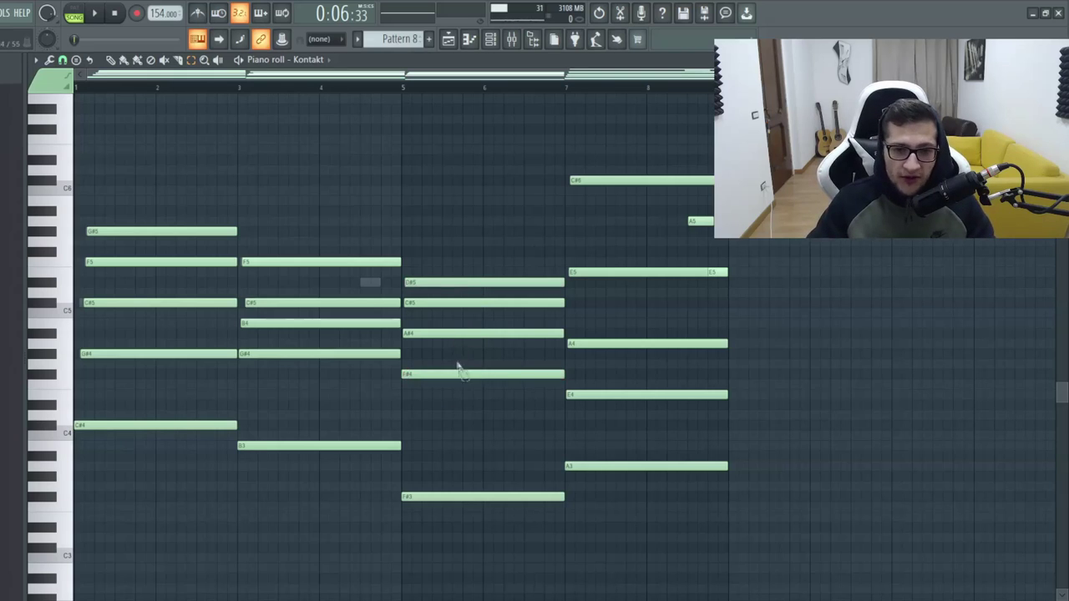
drag(460, 399, 428, 338)
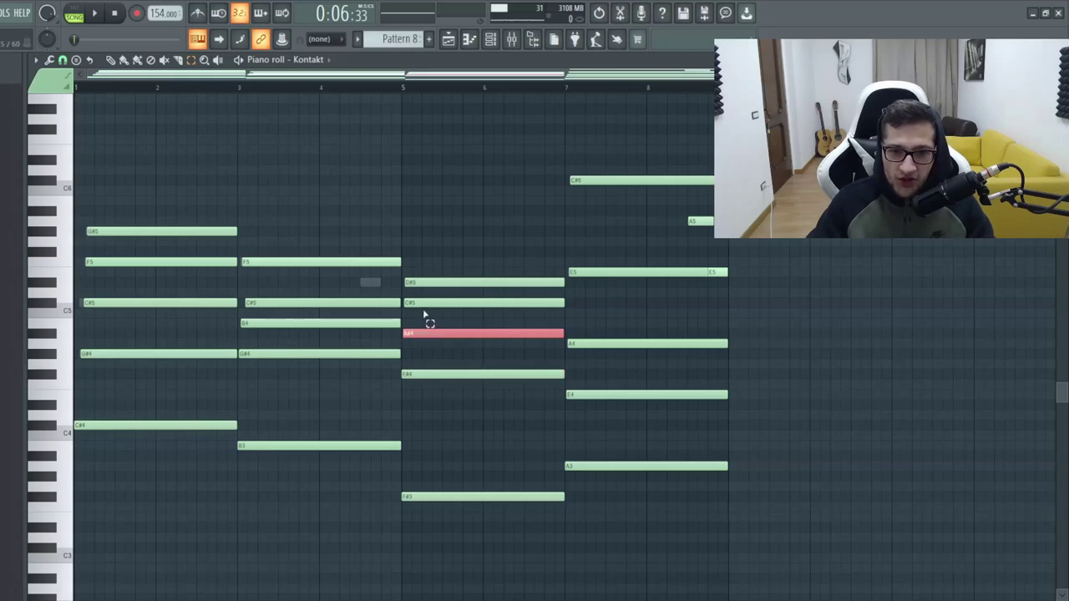
click(426, 302)
click(430, 285)
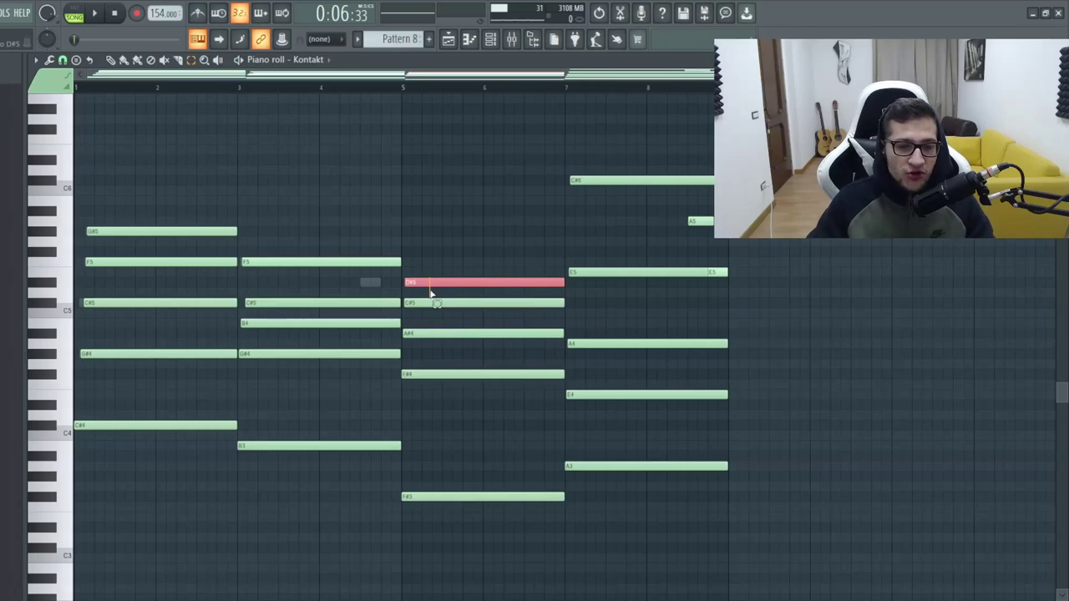
click(443, 270)
- Audition the bar 7 chord's notes and try lowering its C#6 an octave to C#5
drag(621, 161, 602, 351)
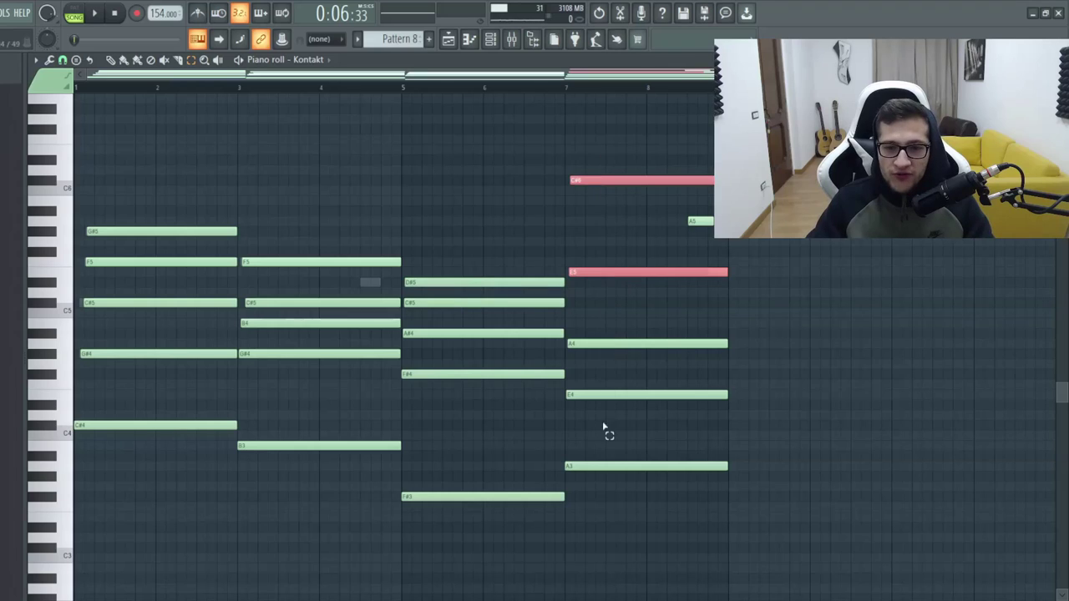
drag(602, 421, 589, 322)
click(589, 274)
click(594, 183)
key(ctrl+Down)
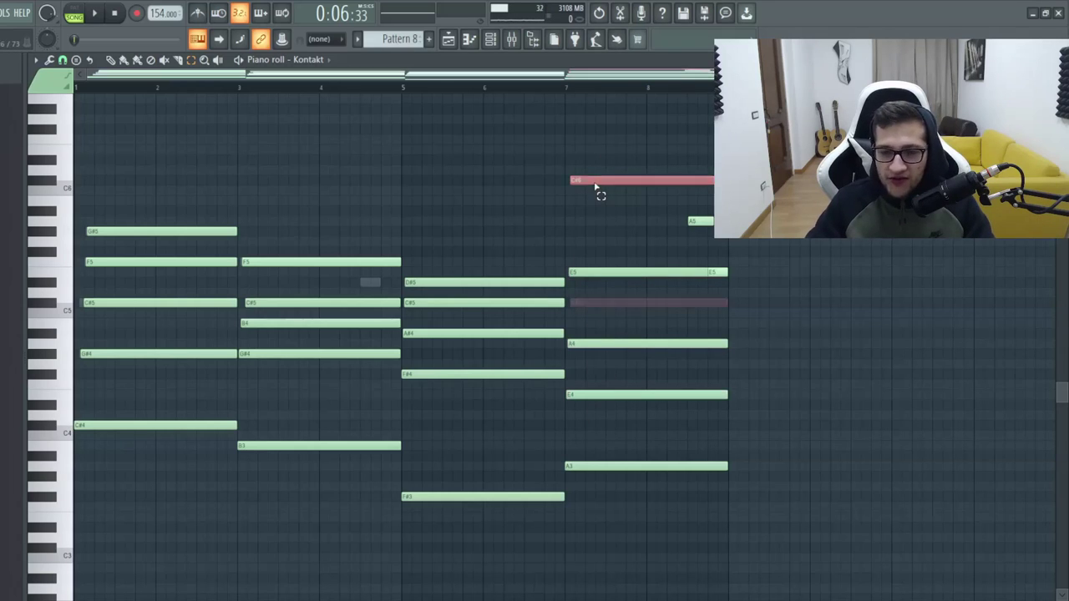
key(ctrl+Down)
- Raise the bar 7 chord's E4 and C#5 to E6 and C#6, and remove the E6 note
drag(591, 360, 598, 421)
drag(660, 365, 596, 375)
key(ctrl+Up)
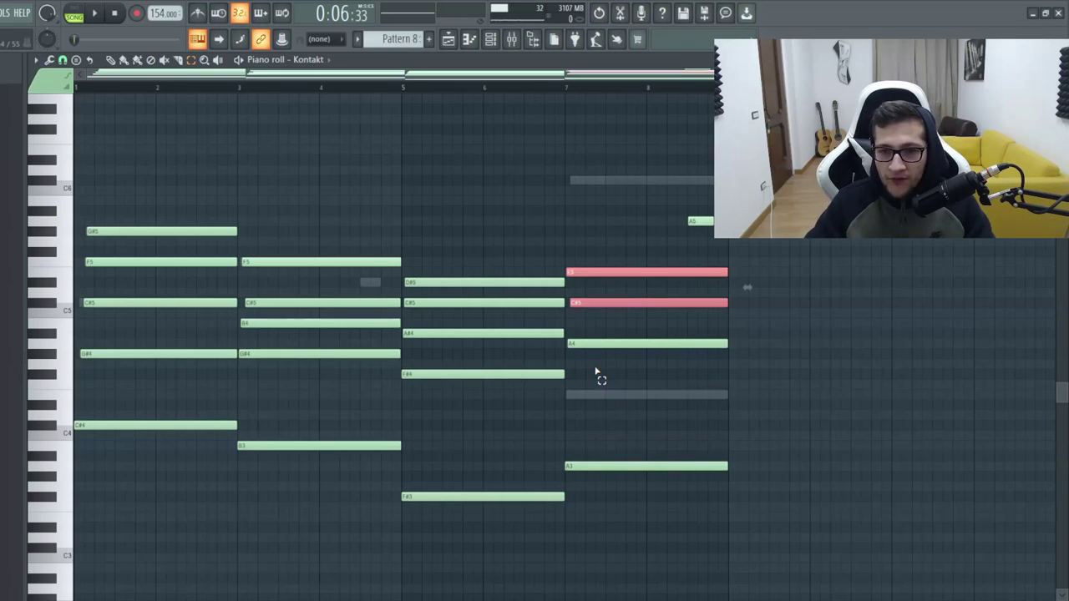
key(ctrl+Up)
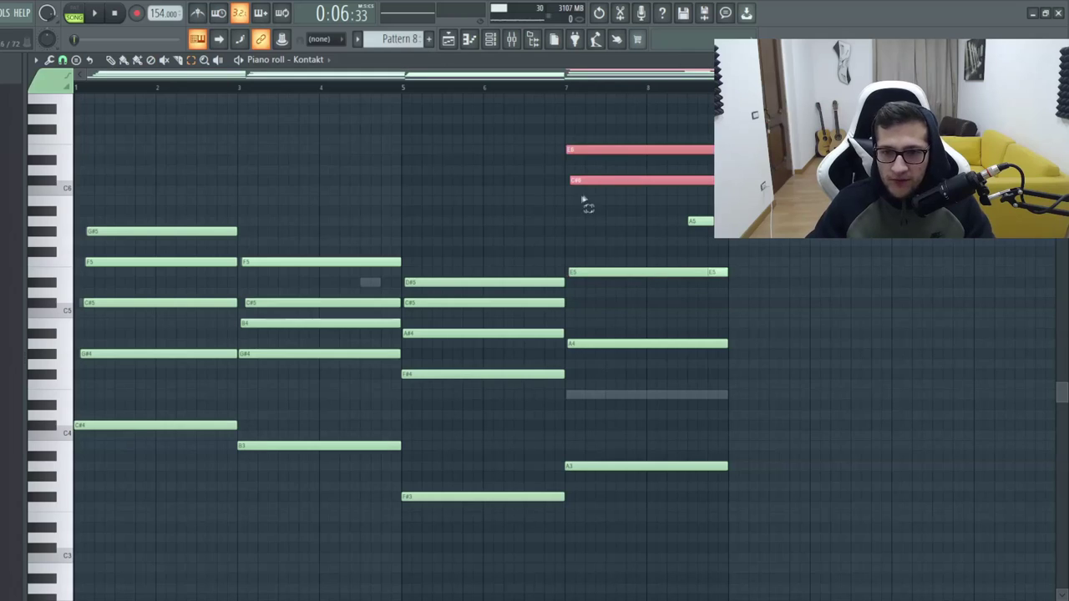
click(589, 151)
key(ctrl+Down)
click(590, 150)
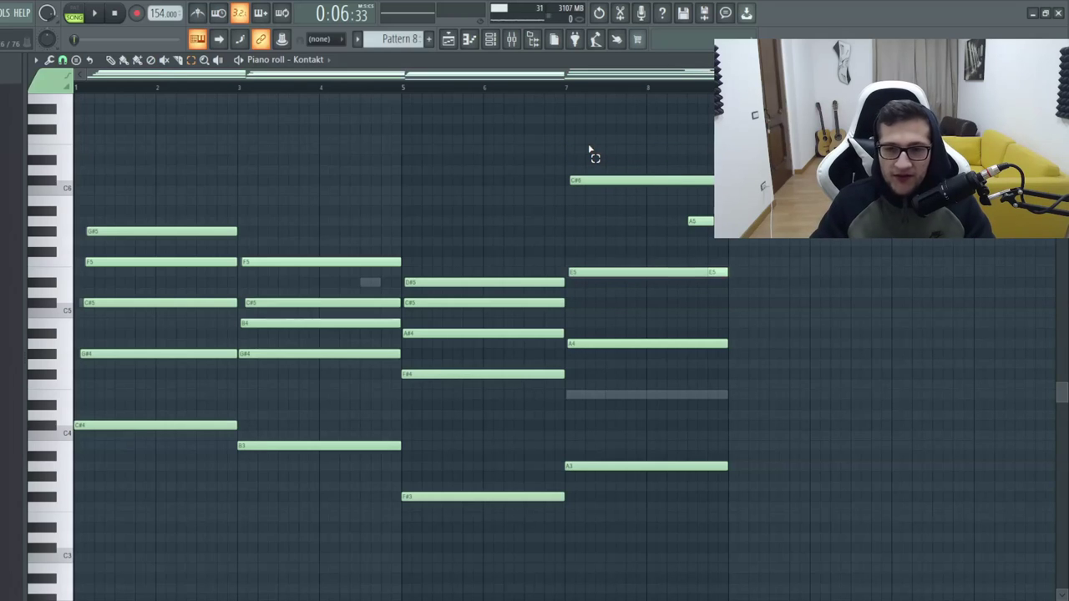
- Switch playback to pattern mode and listen to the chord progression of Pattern 8 in the piano roll
click(74, 14)
click(491, 40)
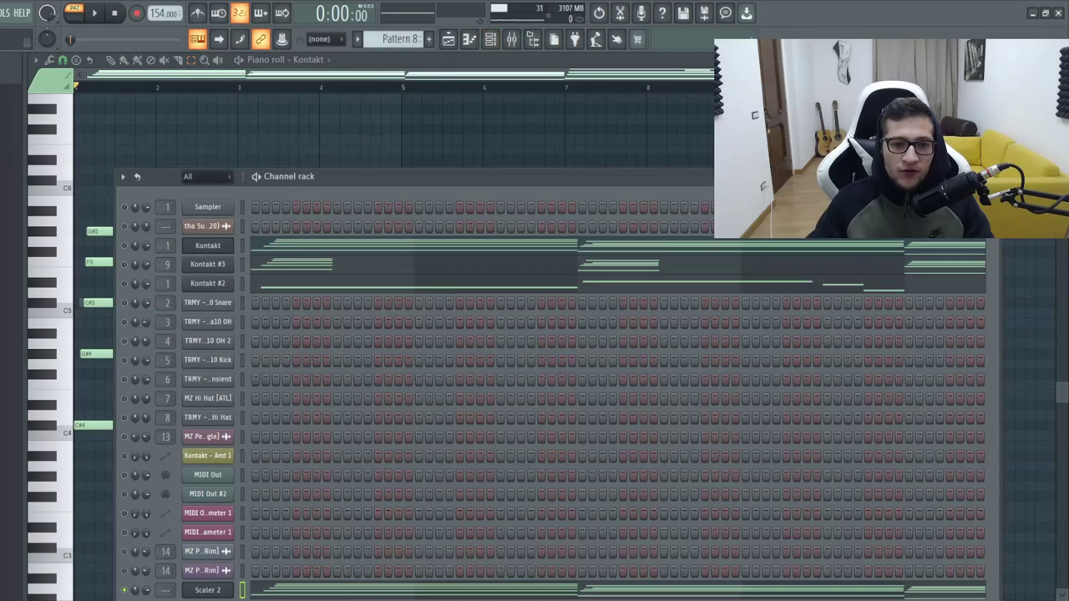
click(123, 78)
key(space)
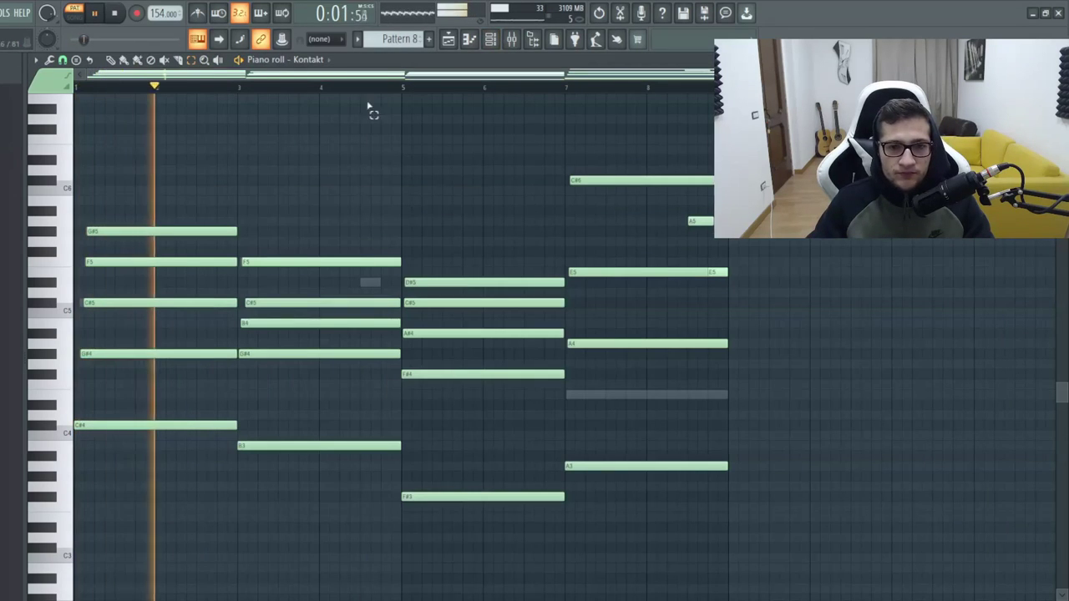
click(354, 350)
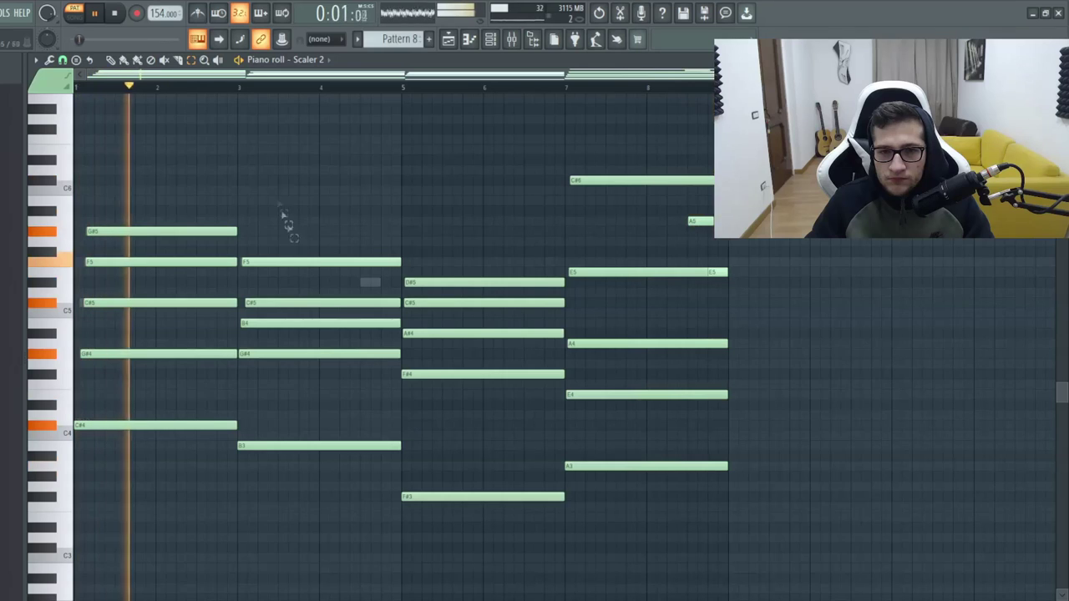
key(space)
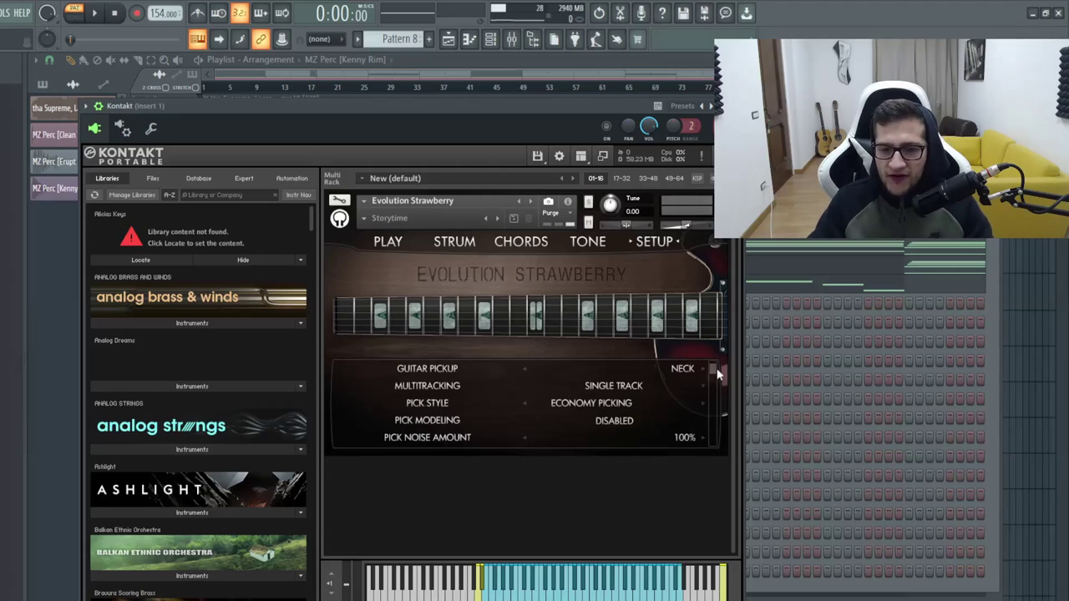
- Examine Evolution Strawberry's setup options and the effects on its Tone page
scroll(713, 376, down, 4)
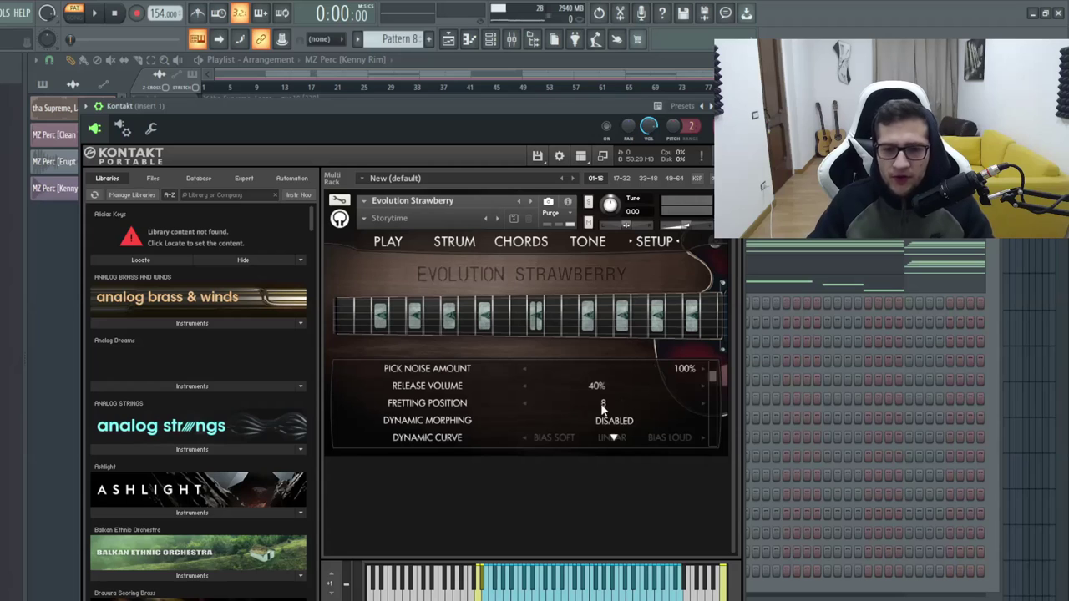
scroll(706, 451, down, 9)
scroll(706, 461, down, 6)
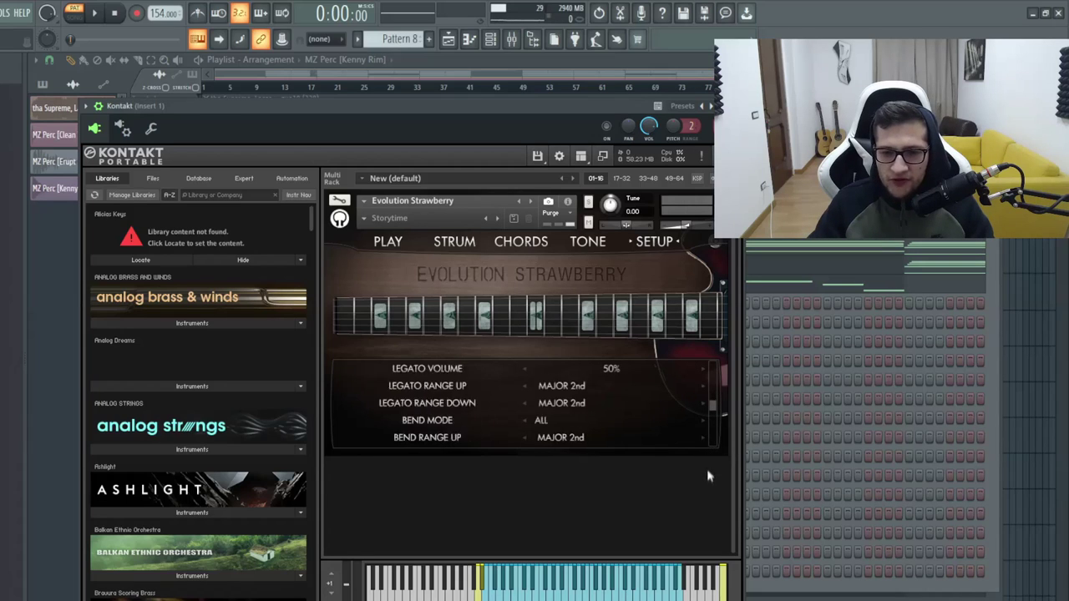
click(589, 243)
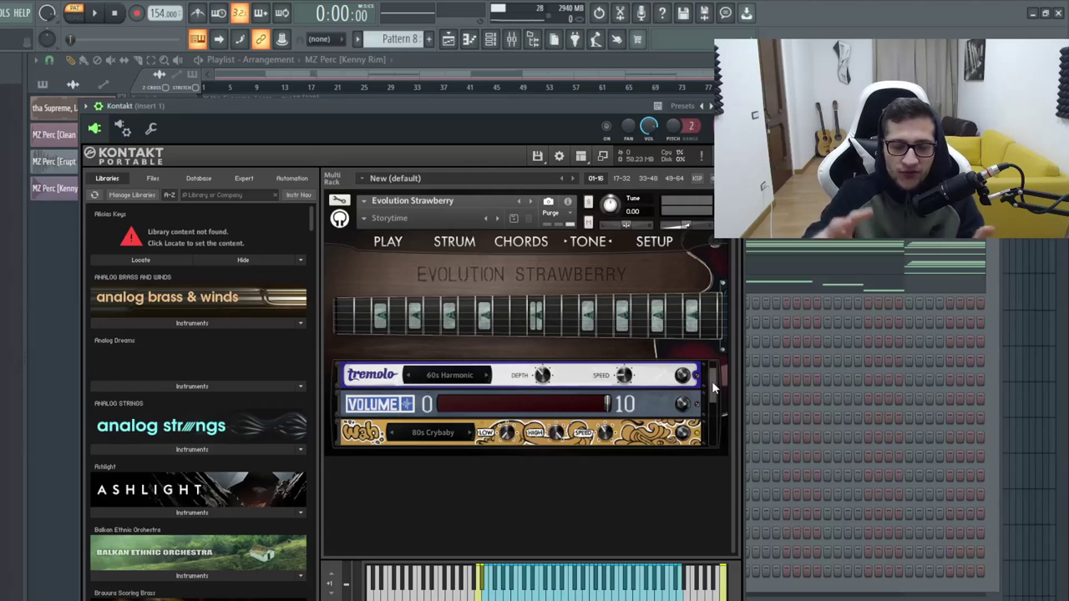
- Open Evolution Strawberry's instrument edit view and inspect the 3x2 filter in the group insert effects
drag(711, 381, 699, 358)
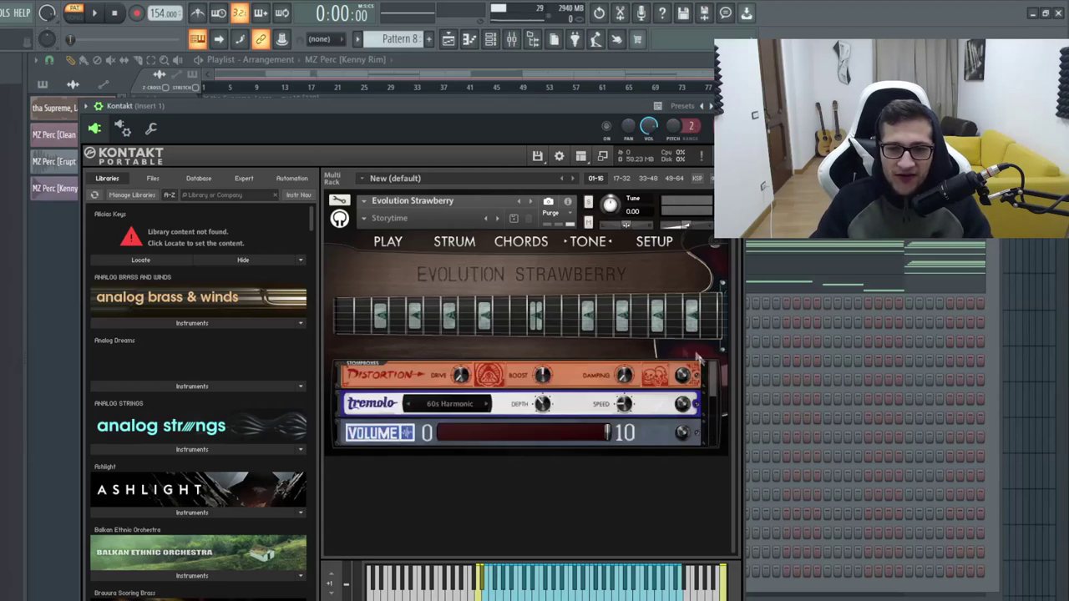
click(339, 202)
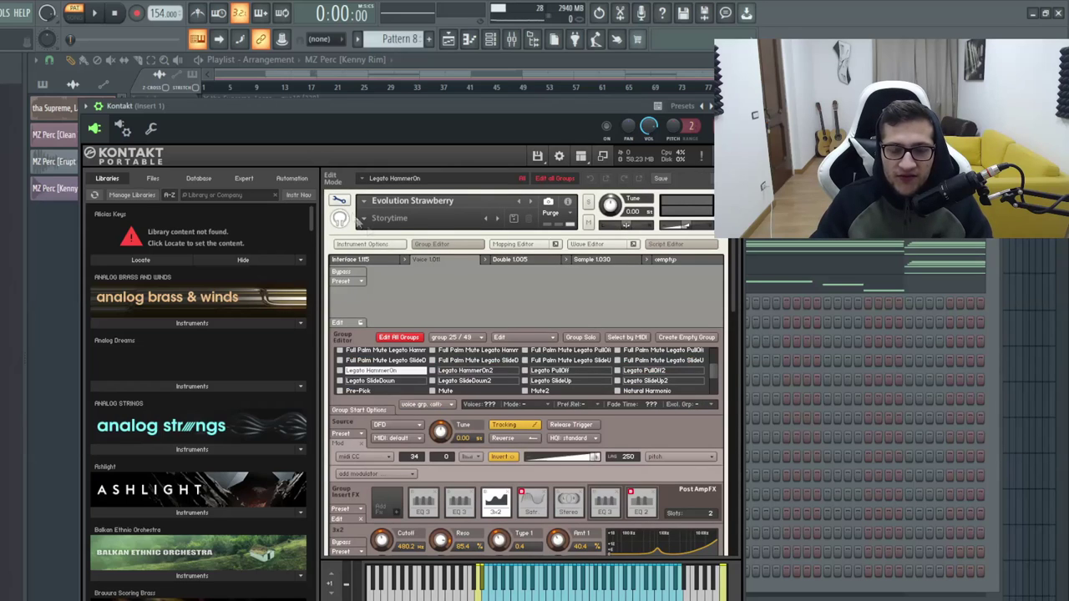
scroll(527, 455, down, 3)
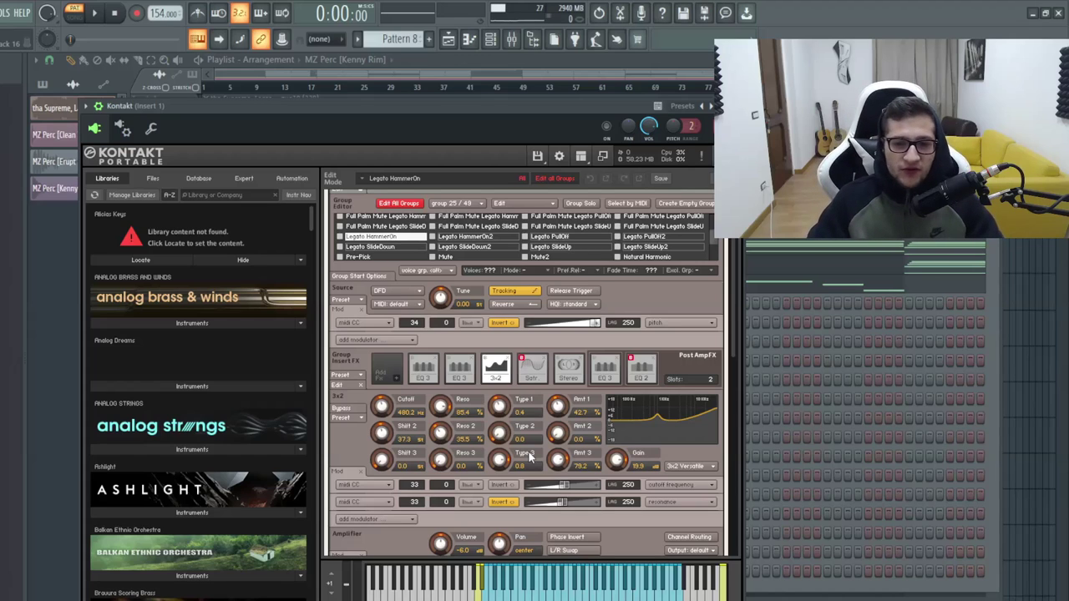
- Find the filter's Amt 1 assignment in Kontakt's host automation list
click(292, 178)
scroll(218, 309, down, 5)
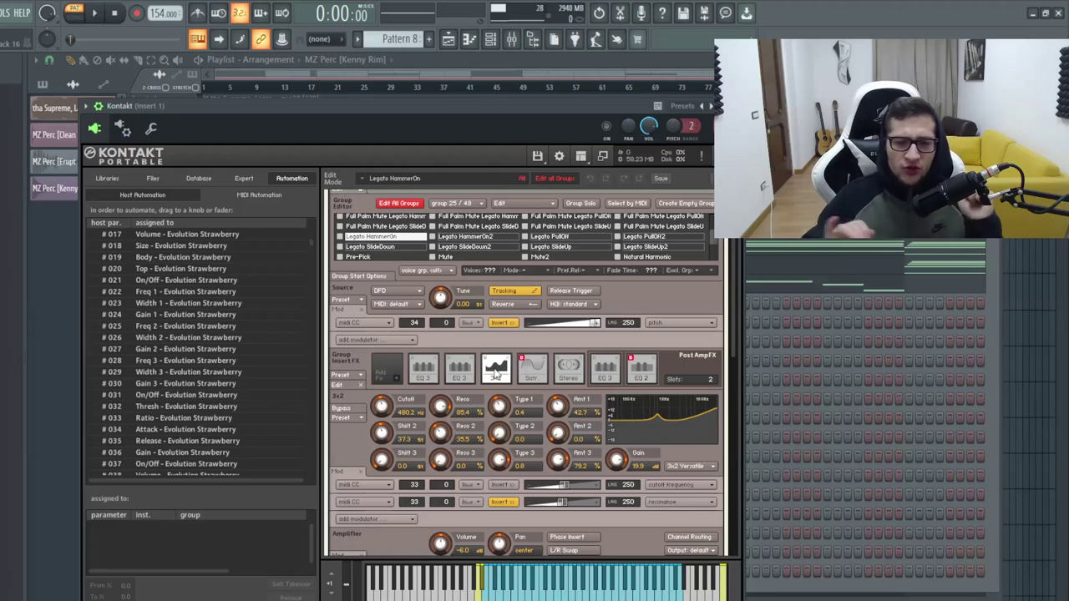
scroll(472, 378, up, 1)
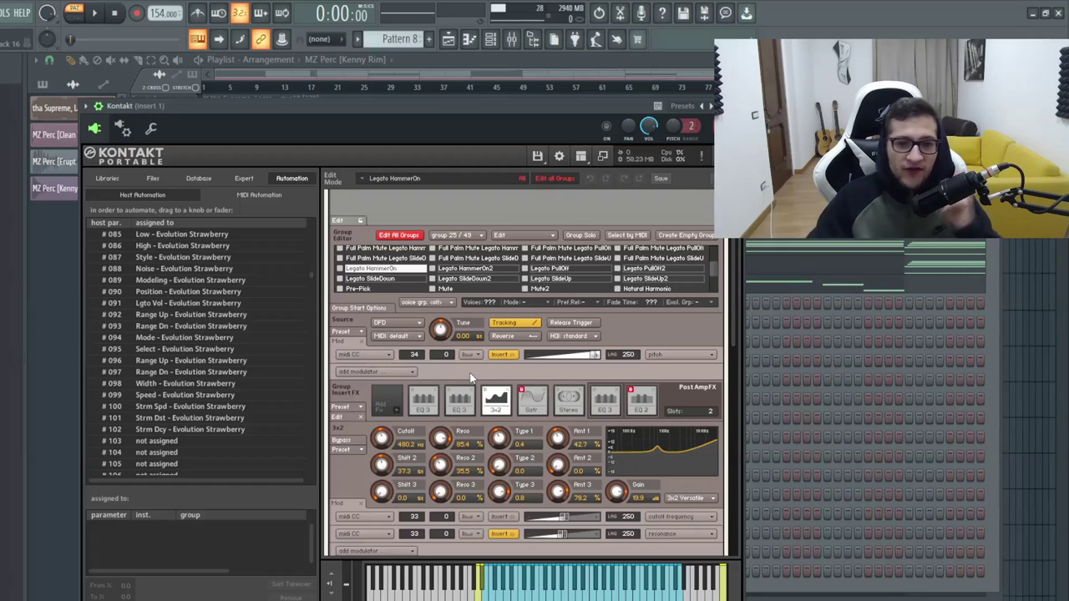
scroll(472, 378, down, 1)
scroll(193, 415, down, 8)
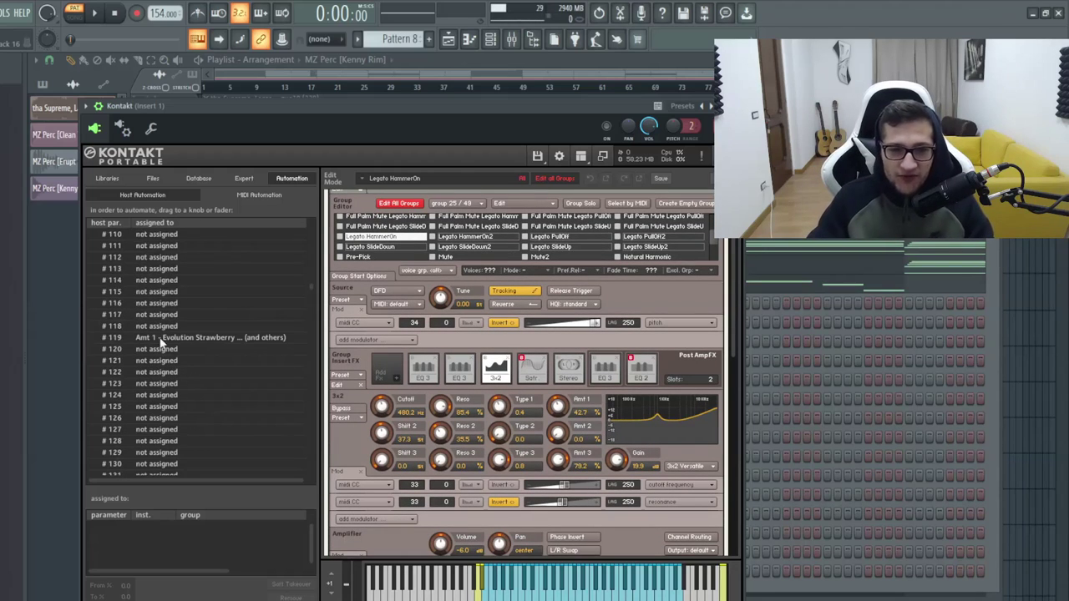
click(154, 339)
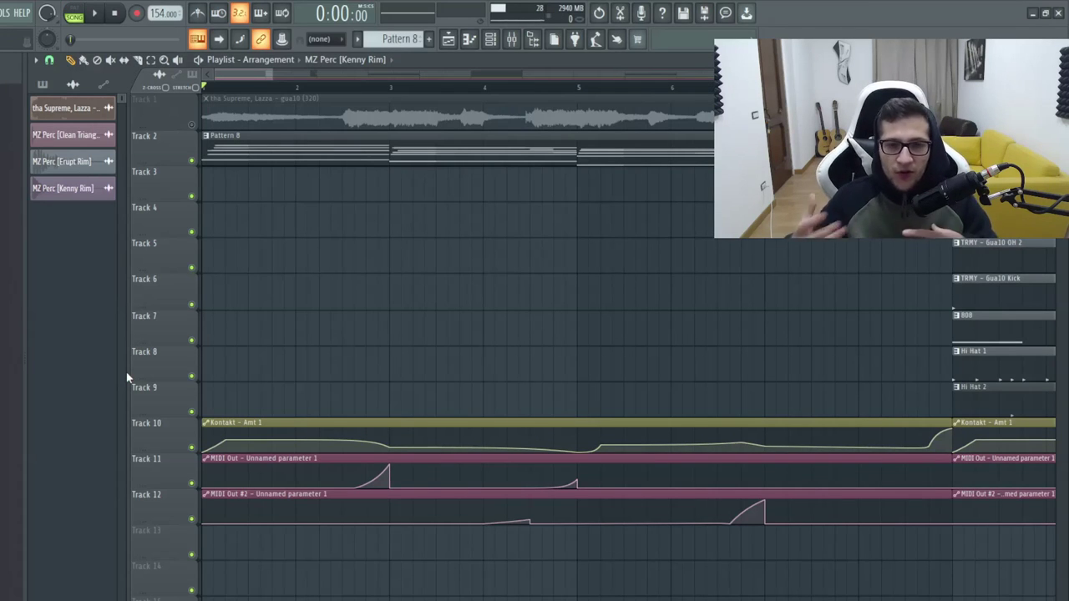
- Mute tracks 11 and 12 and listen to the melody's first eight bars with only the Kontakt - Amt 1 automation
click(191, 485)
click(191, 519)
scroll(209, 424, down, 3)
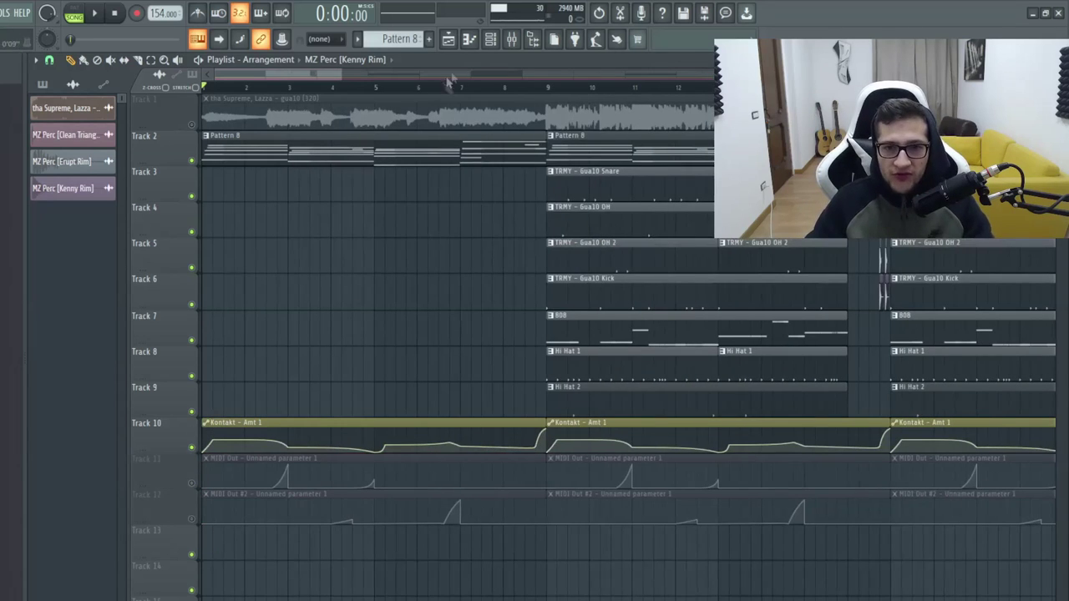
click(490, 40)
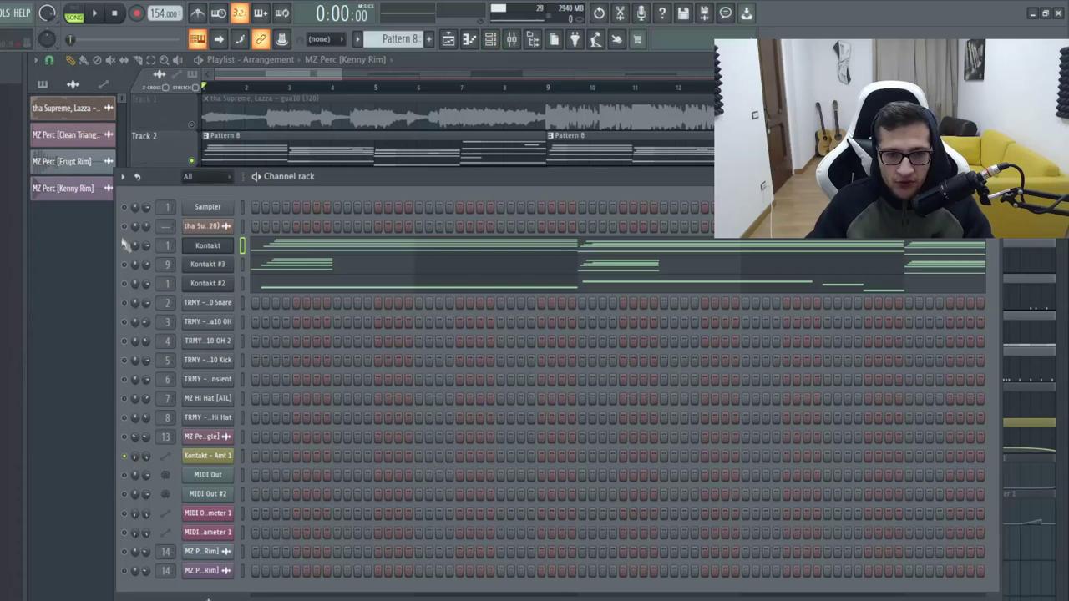
key(space)
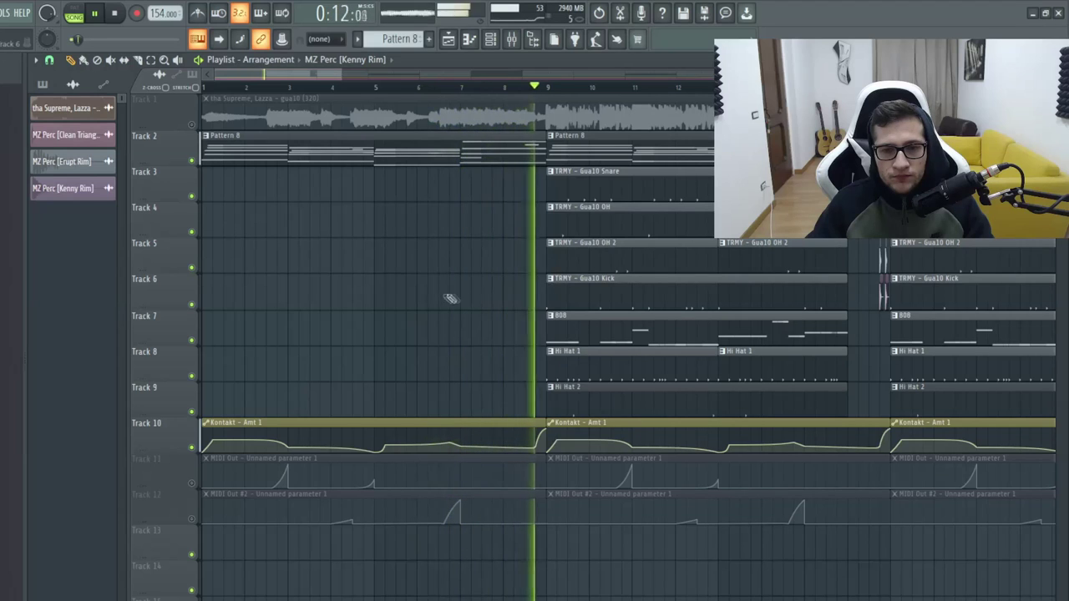
key(space)
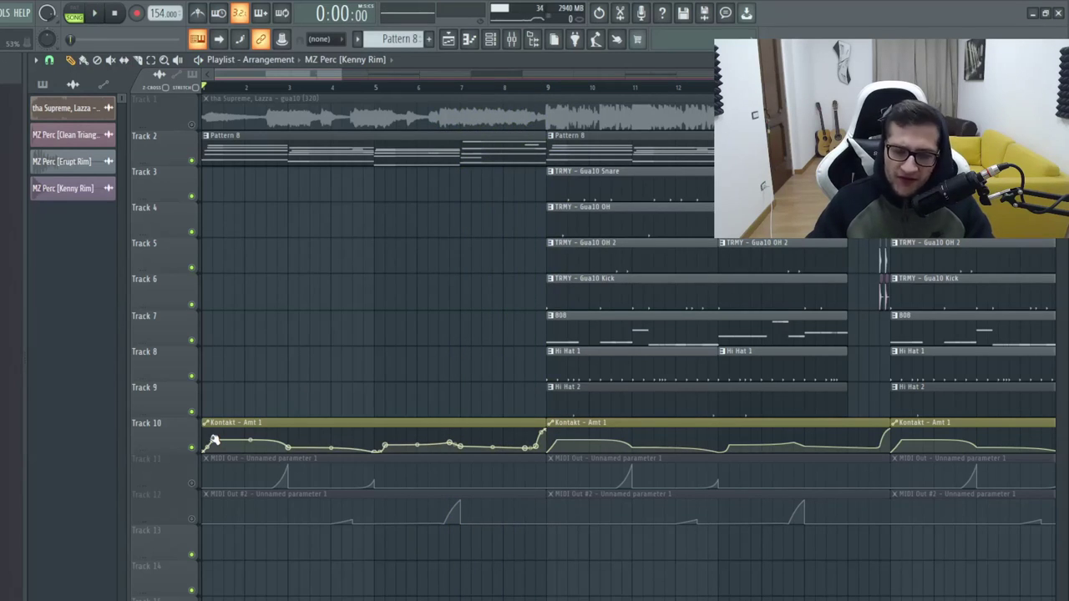
- Try raising the opening peak of the first Kontakt - Amt 1 automation clip, listen to it and undo the change
drag(215, 440, 215, 426)
key(space)
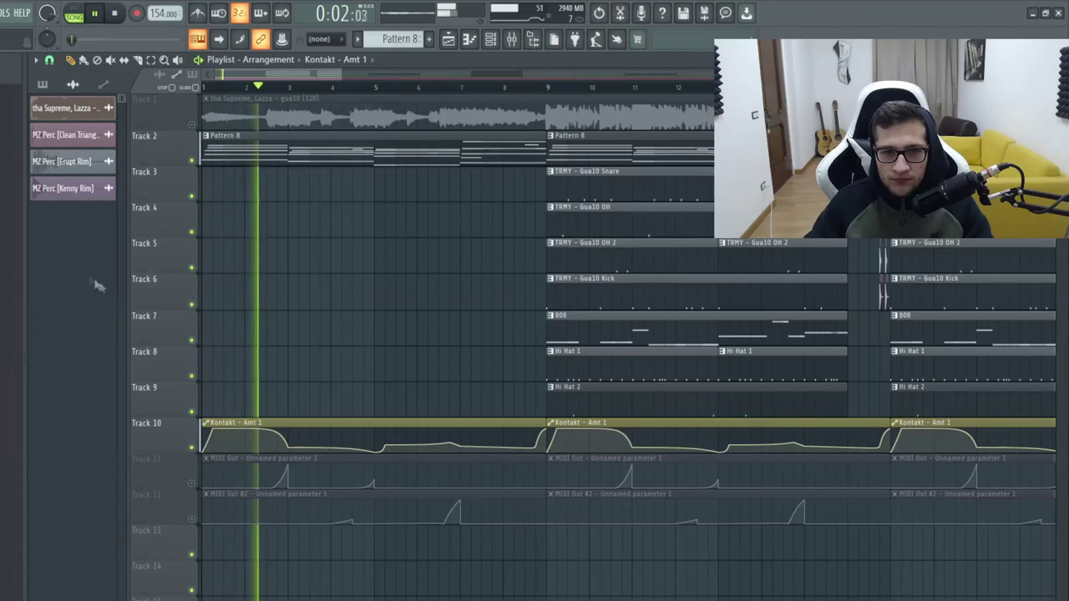
key(space)
key(ctrl+z)
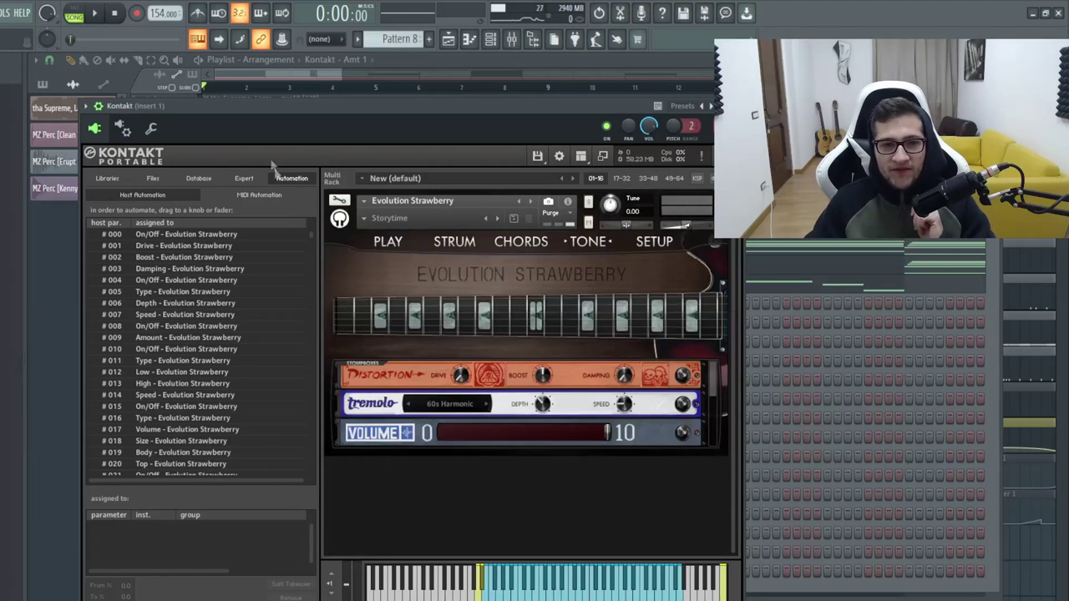
click(254, 79)
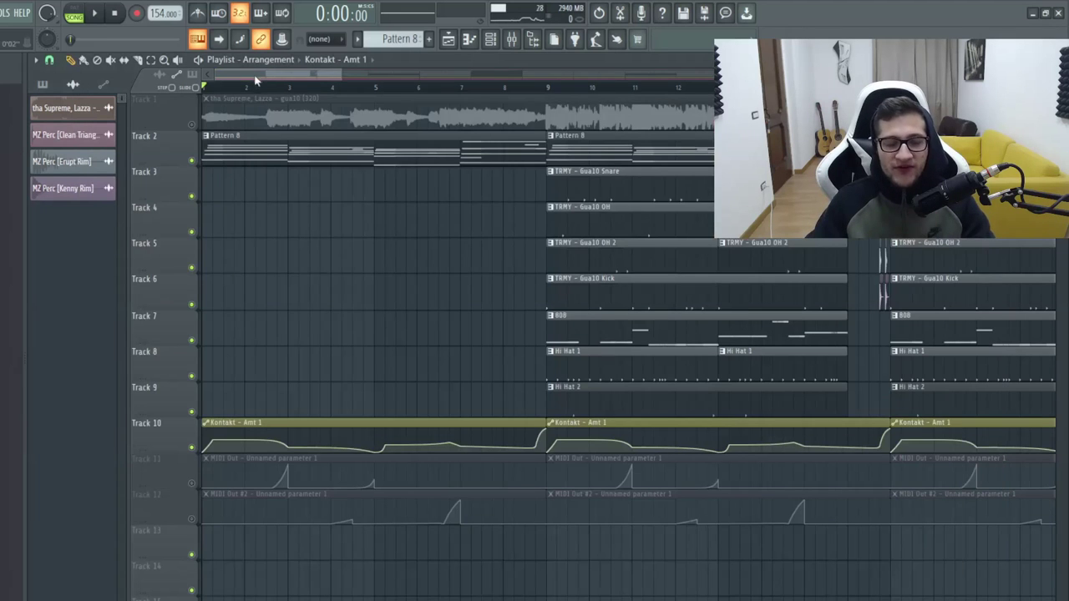
- Unmute the MIDI Out automation tracks 11 and 12 in the playlist
click(192, 484)
click(192, 519)
click(192, 518)
click(192, 519)
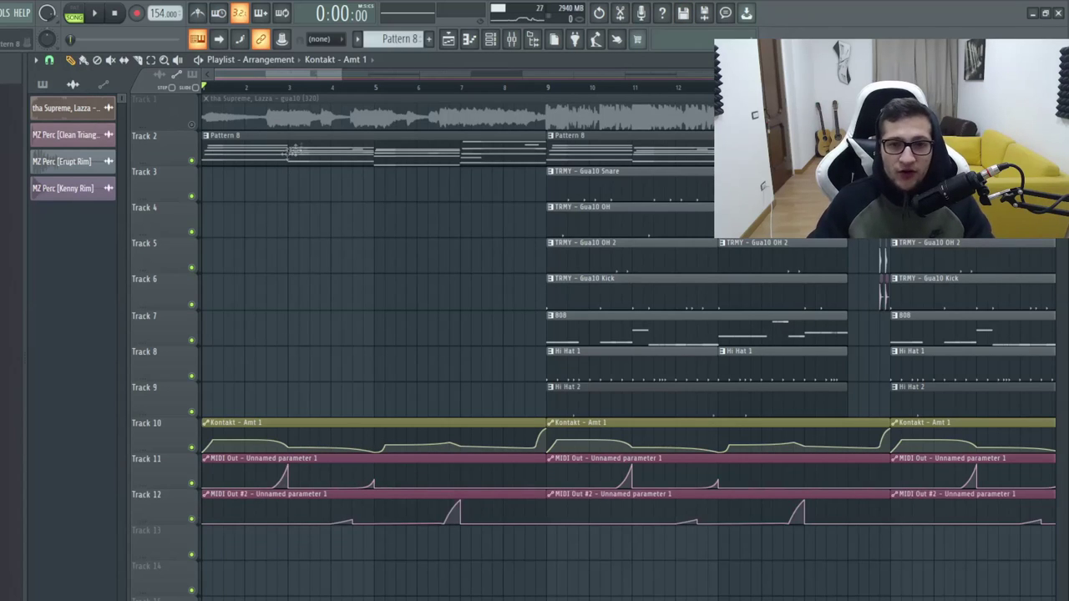
- List the project's automation clips and inspect the MIDI Out channel behind the track 11 automation
click(496, 44)
click(297, 457)
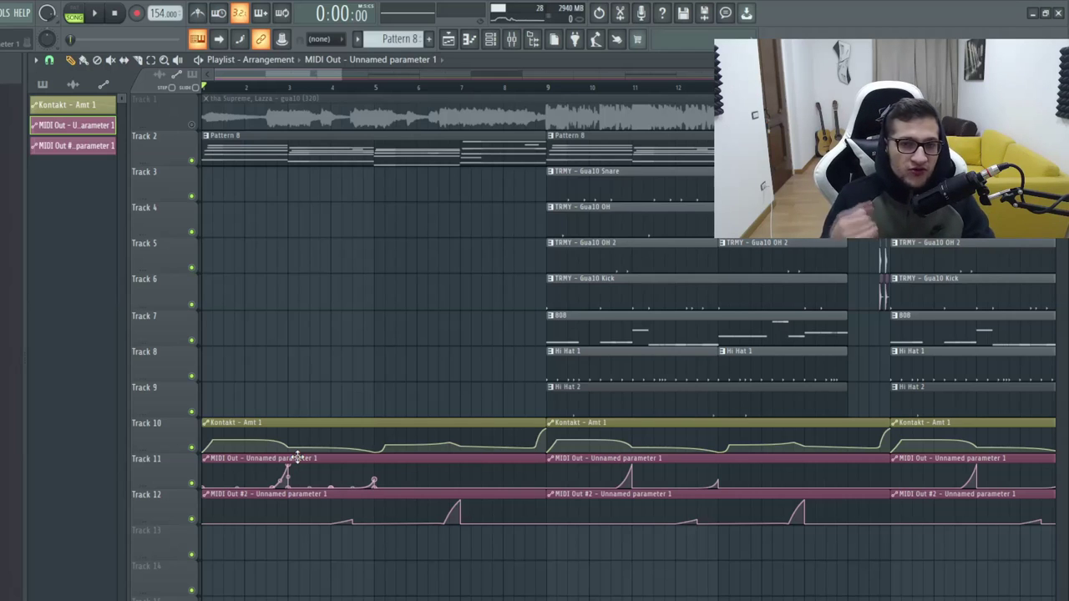
click(313, 502)
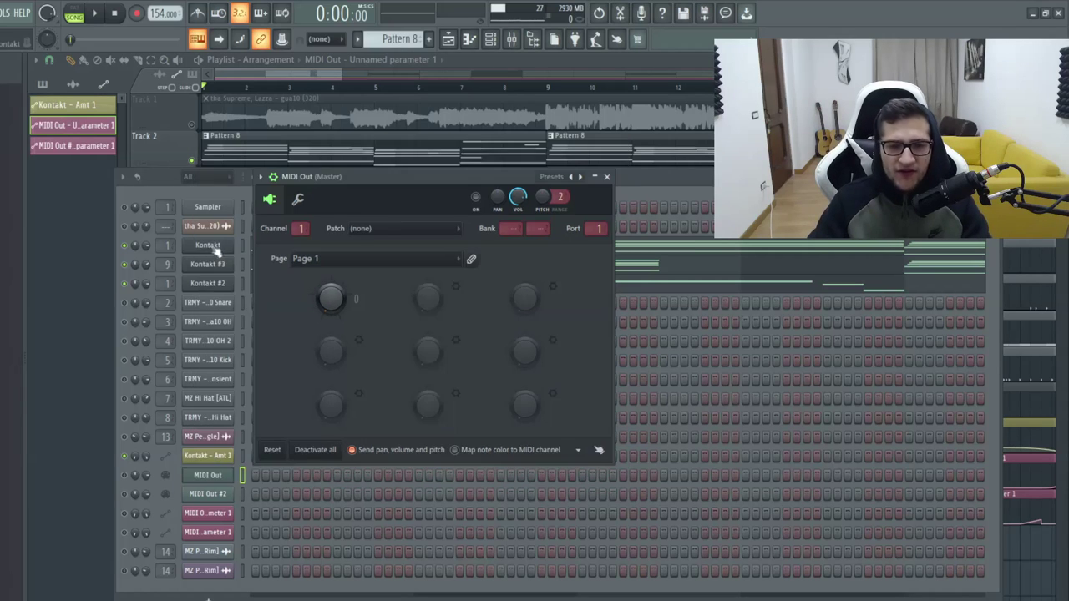
- Examine the Source section's pitch modulator in the first Kontakt channel: its target and source options, inversion and intensity
click(212, 249)
click(339, 201)
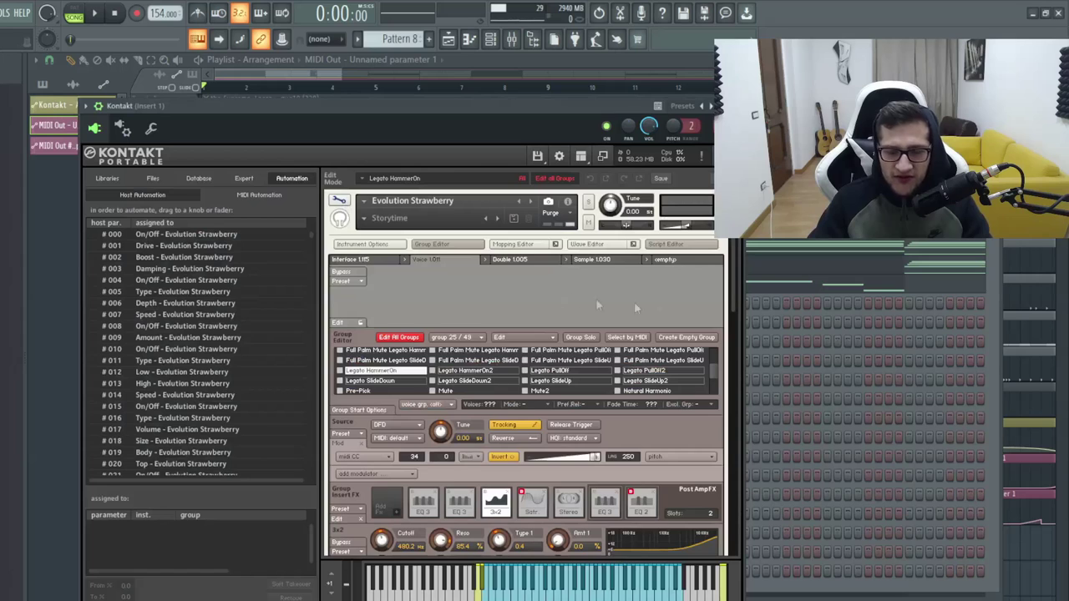
scroll(731, 271, down, 3)
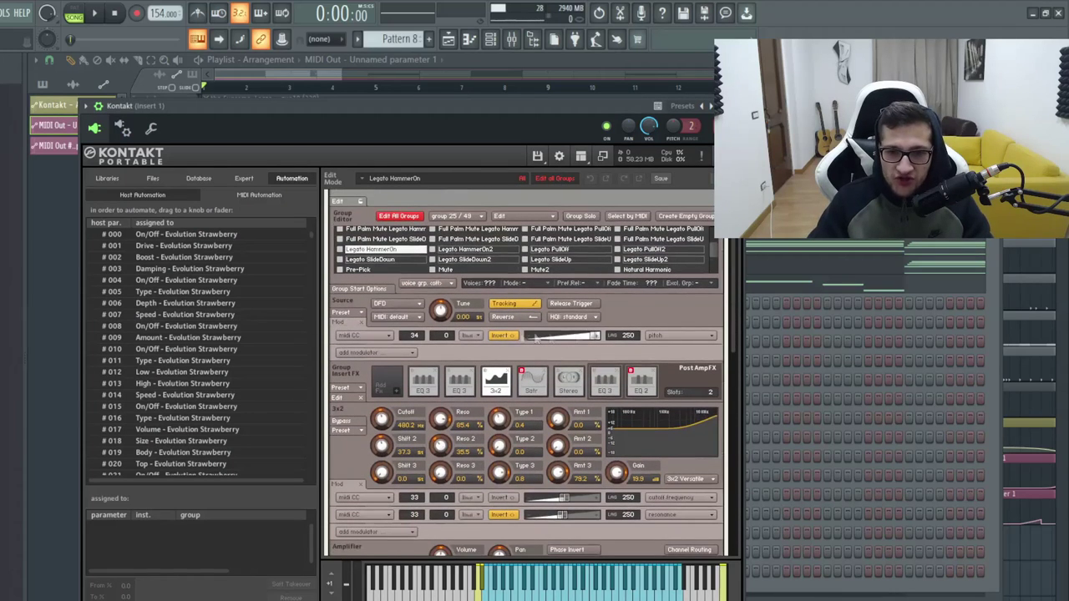
click(648, 336)
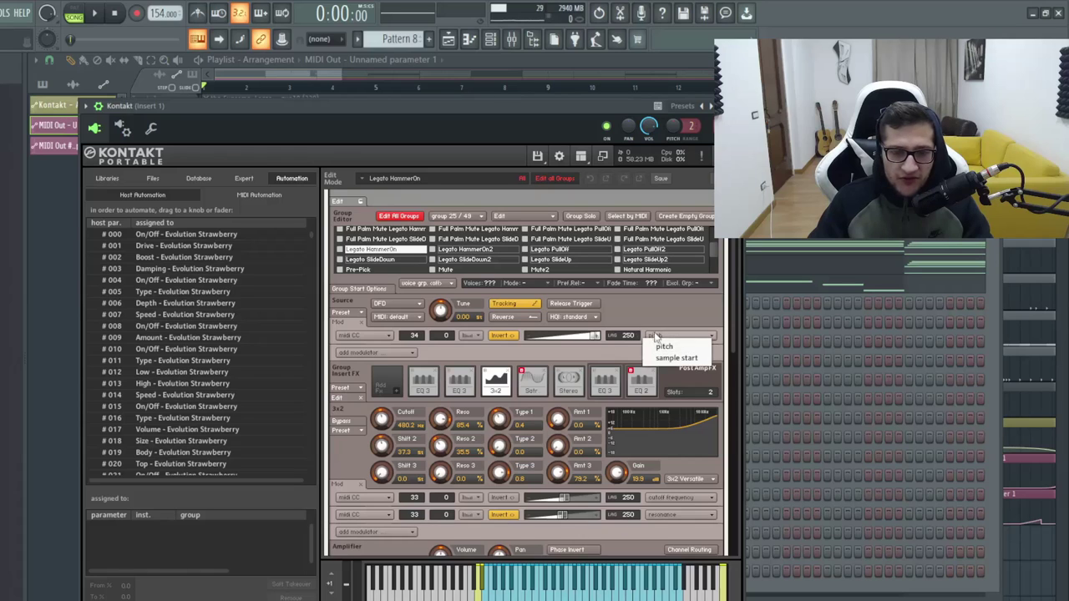
click(367, 337)
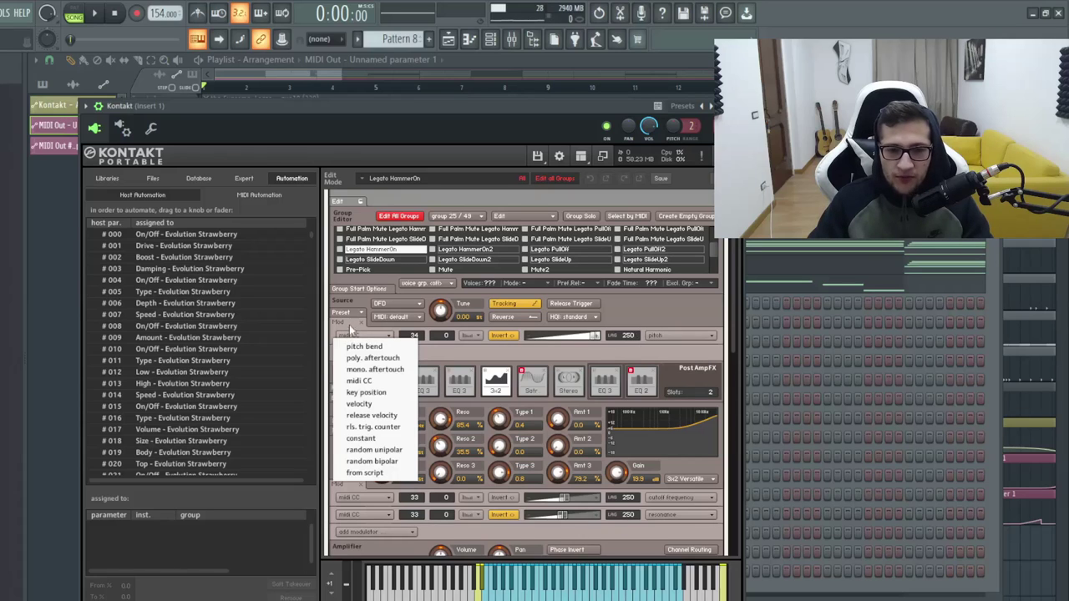
click(349, 325)
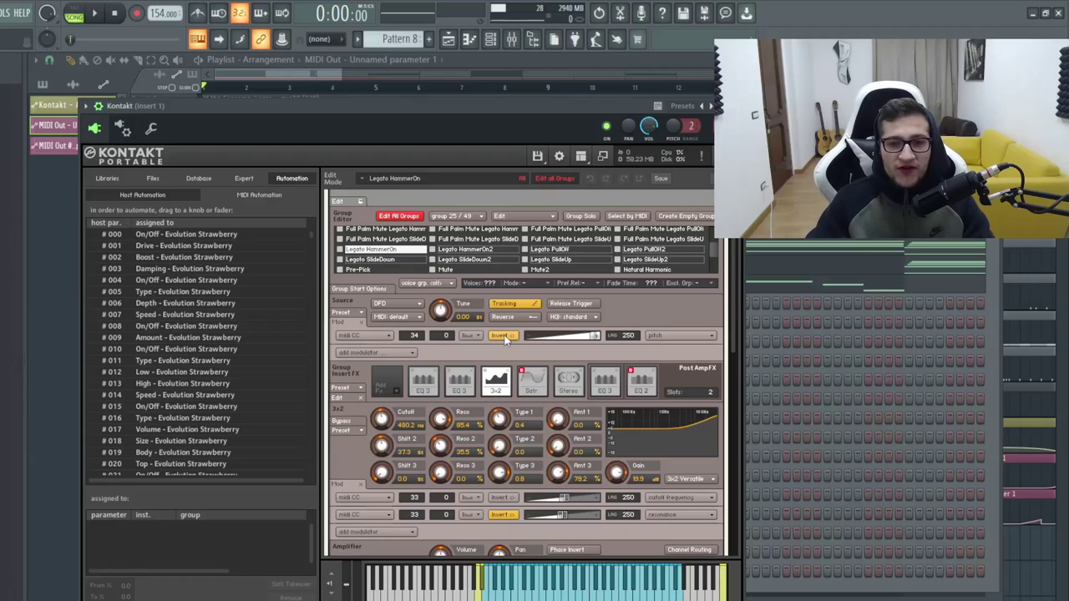
click(503, 336)
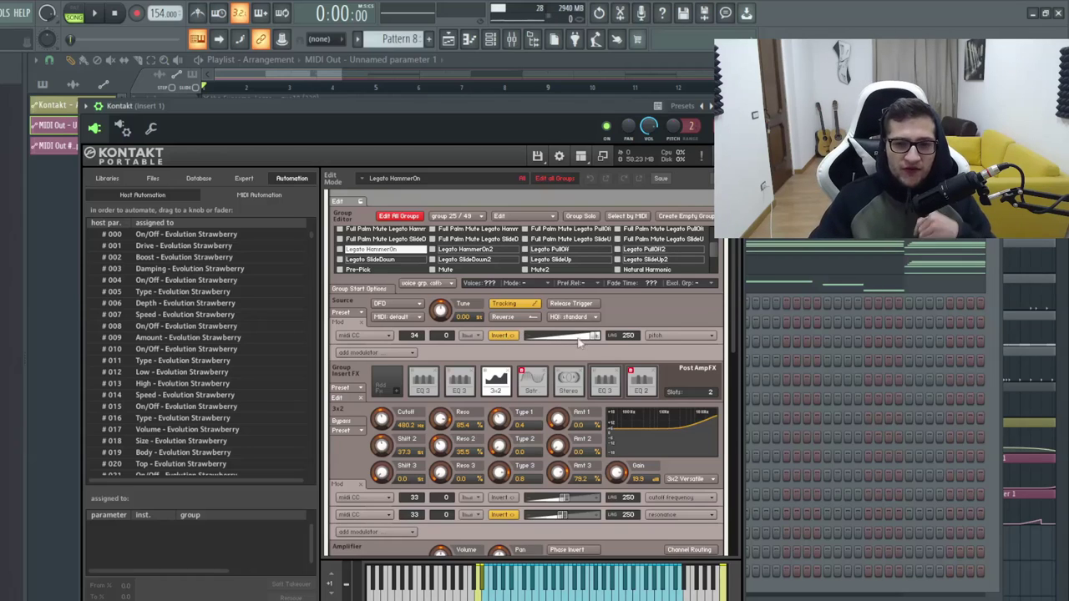
mouse_move(596, 337)
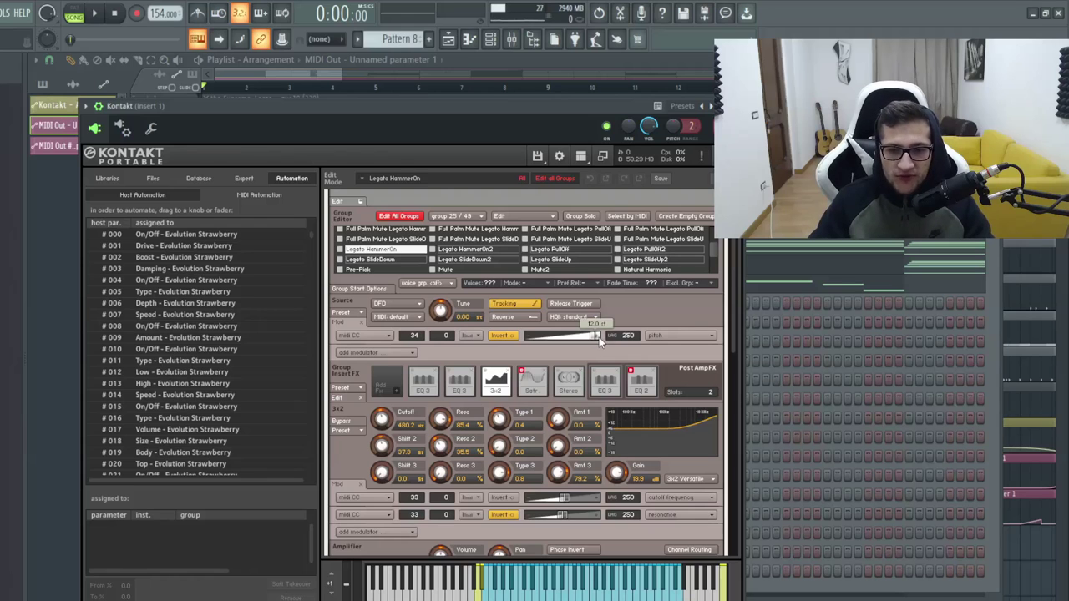
key(Escape)
- Inspect Kontakt #2's pitch modulator in the edit view and the MIDI input port in its plugin settings
click(215, 287)
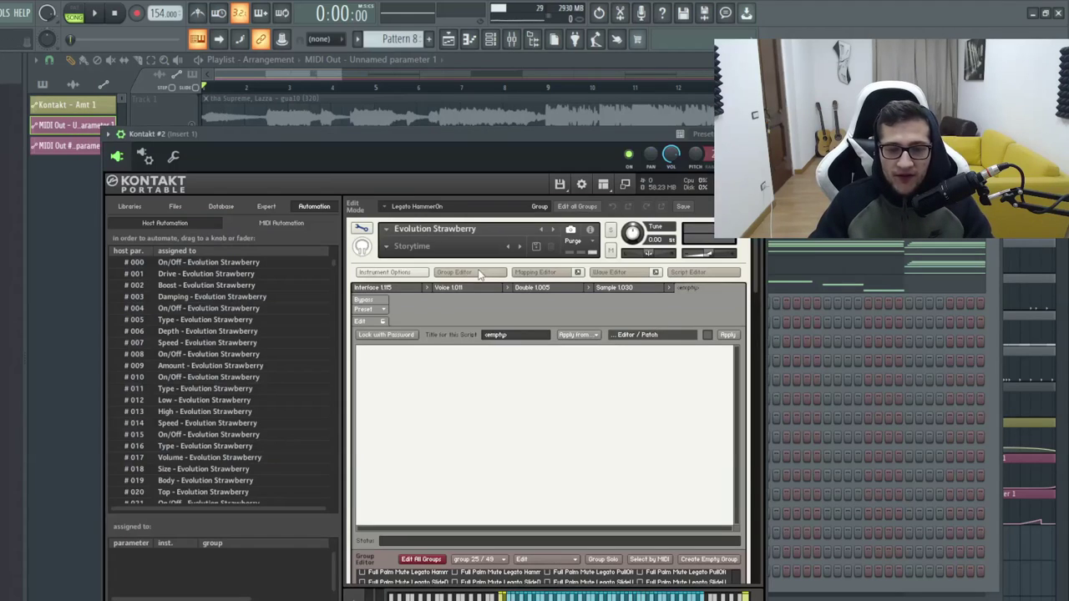
drag(755, 277, 740, 451)
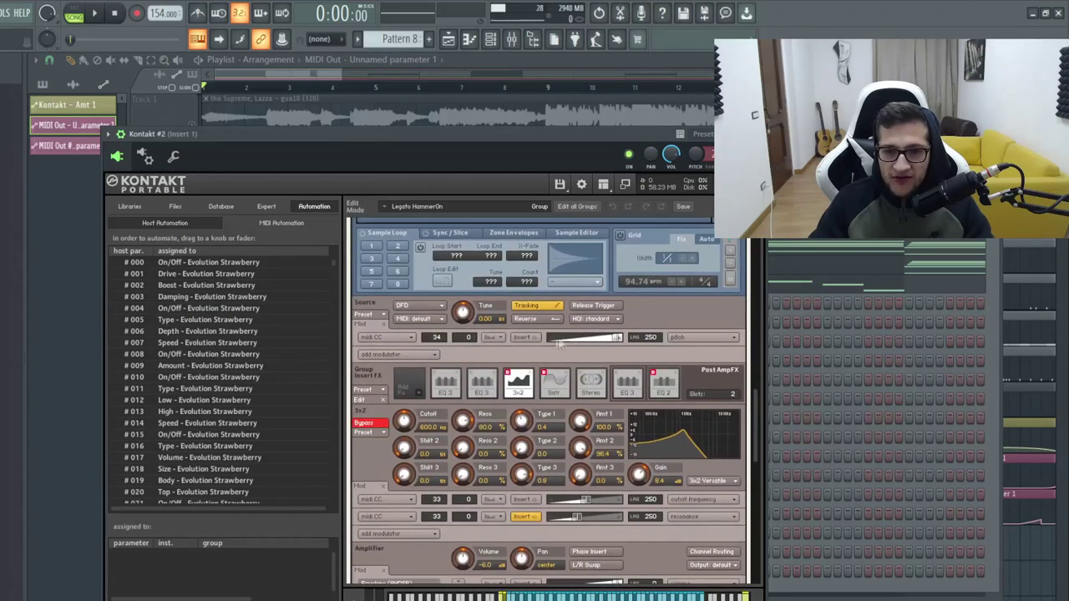
mouse_move(618, 340)
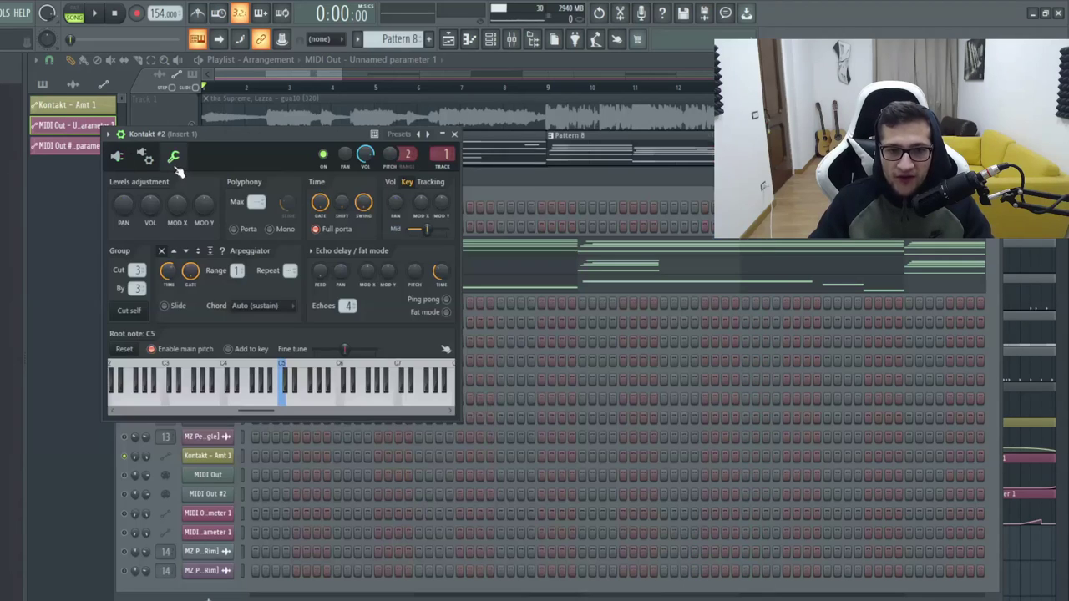
click(173, 157)
click(145, 157)
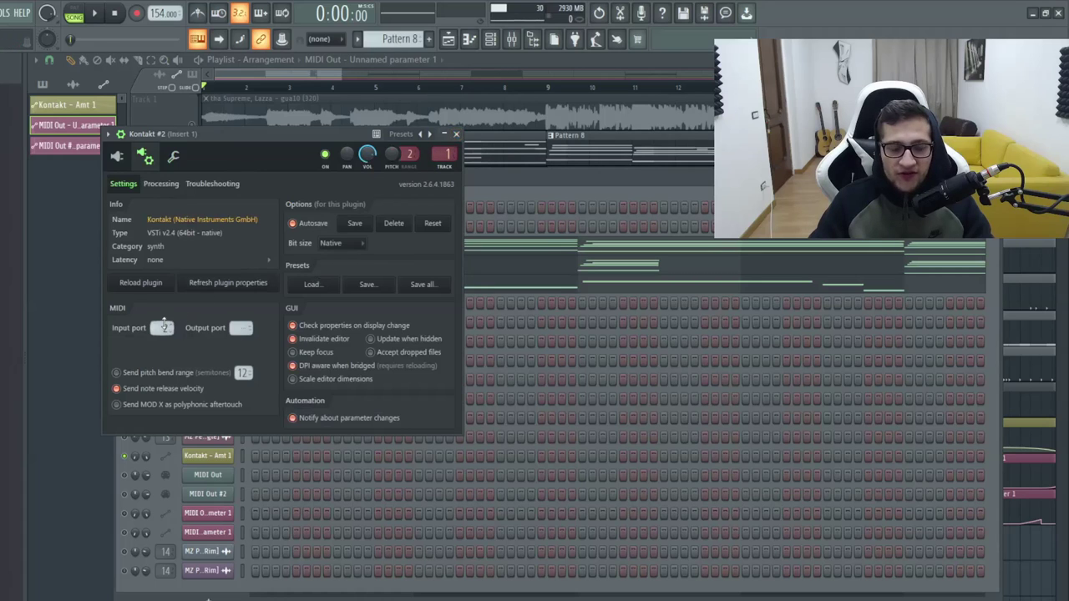
click(456, 134)
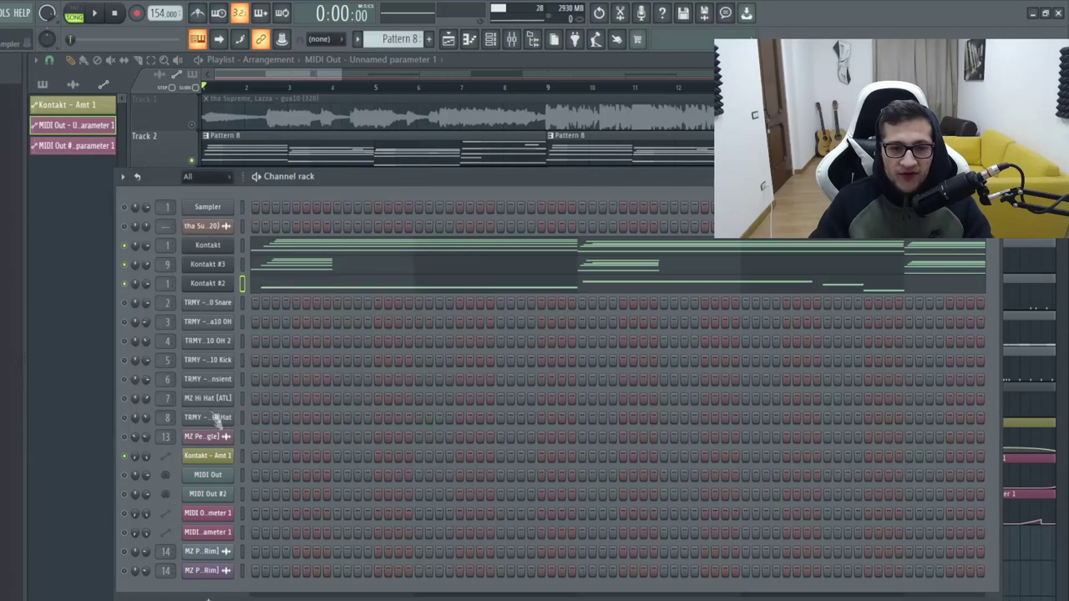
- Compare the MIDI input port of Kontakt #3 with the ports of MIDI Out and MIDI Out #2
click(224, 475)
click(219, 264)
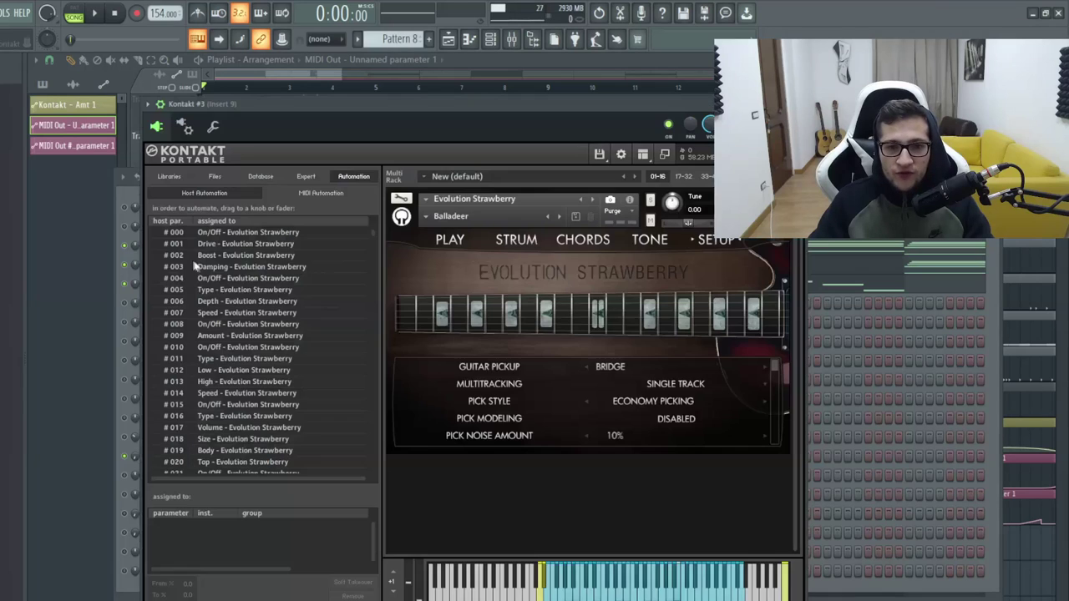
click(212, 128)
click(183, 126)
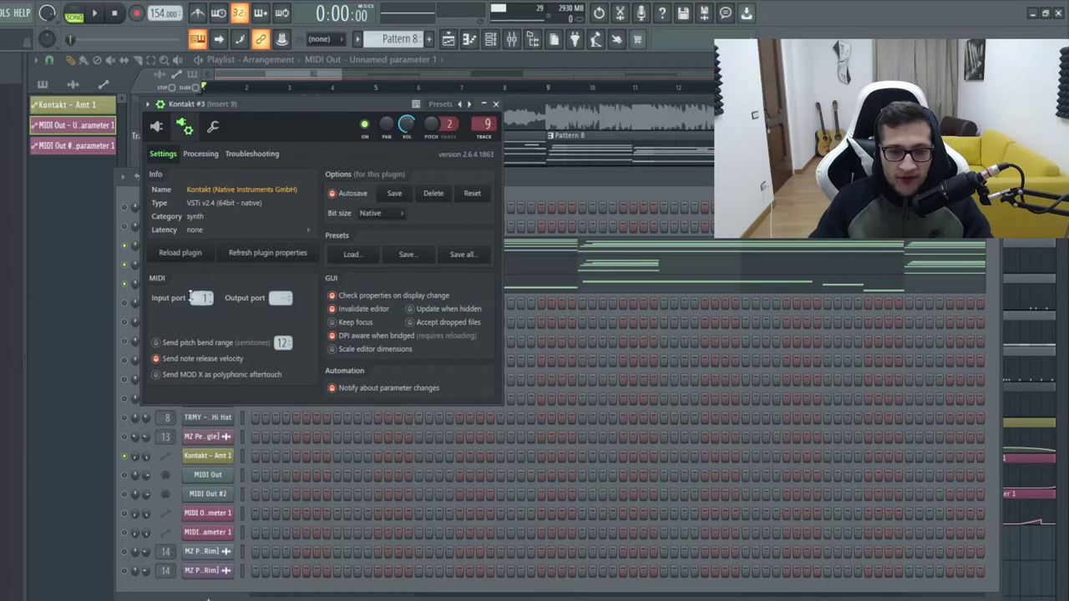
click(220, 497)
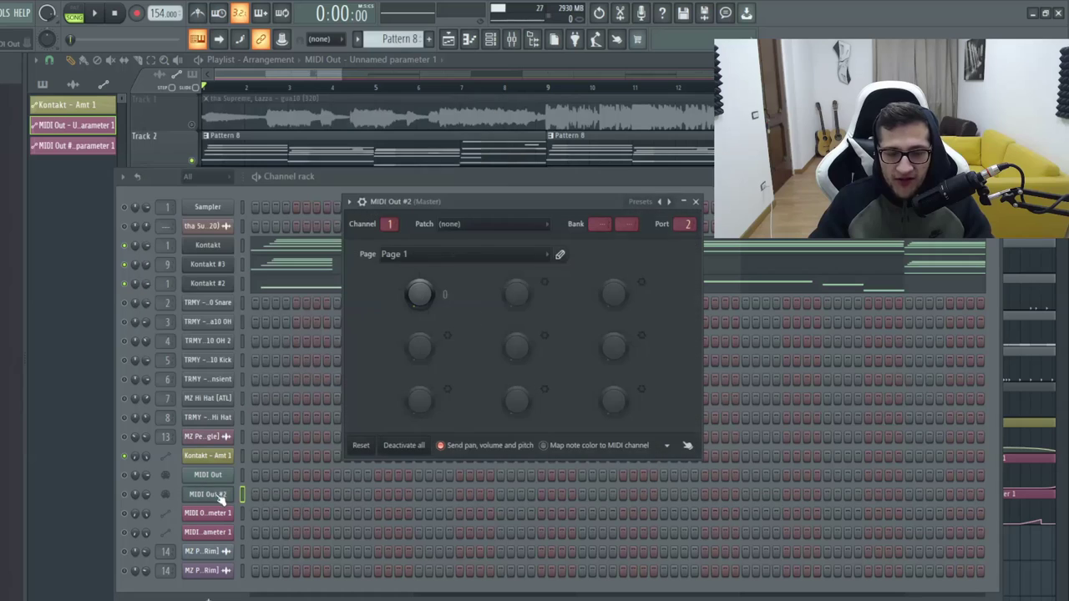
click(361, 201)
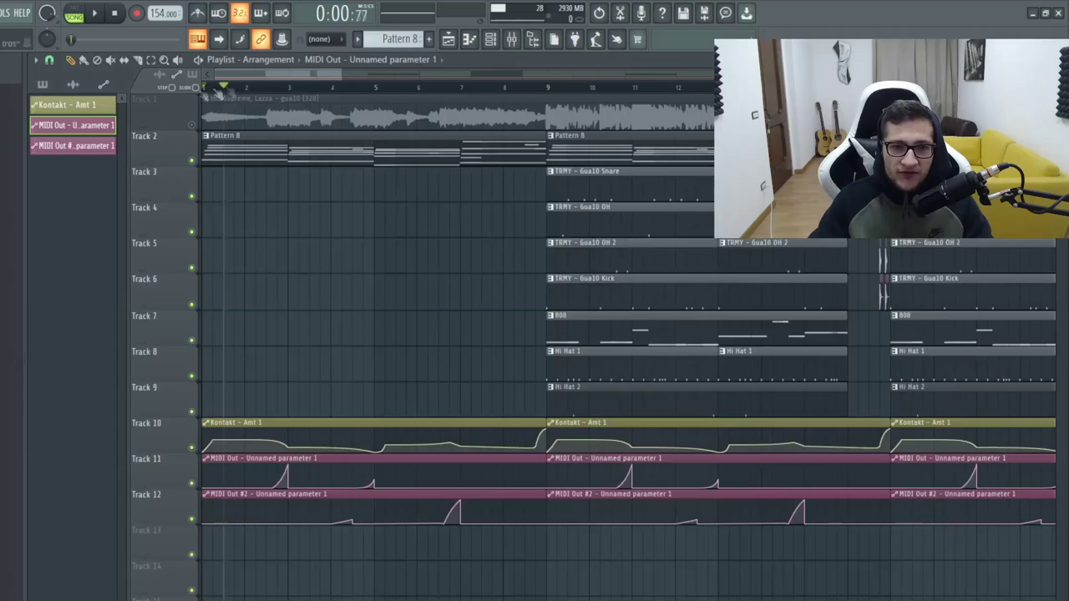
- Play the arrangement from the start with the filter and pitch automations active
click(154, 112)
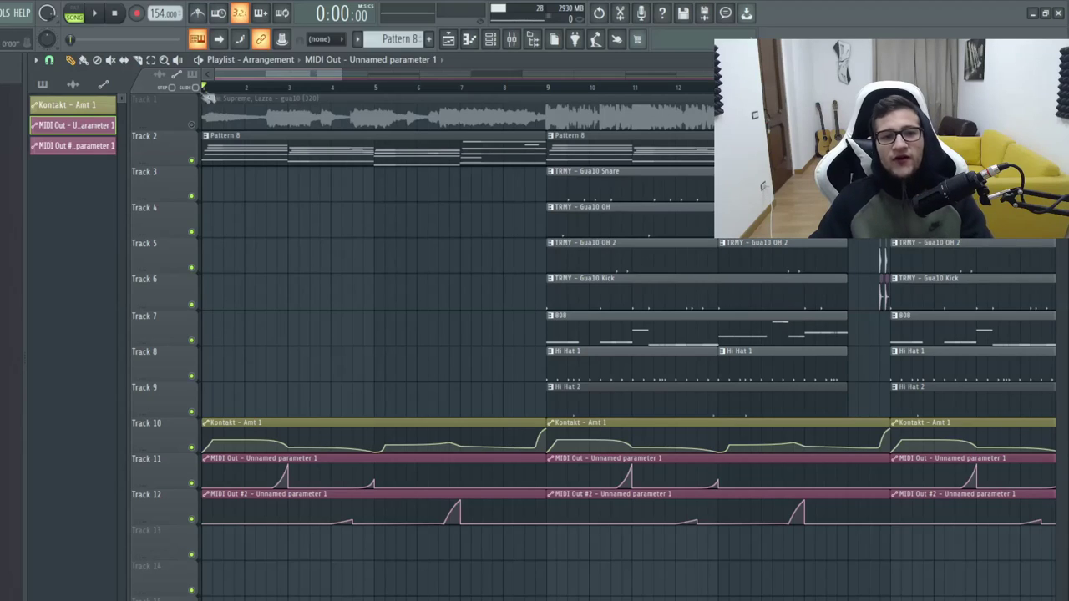
key(space)
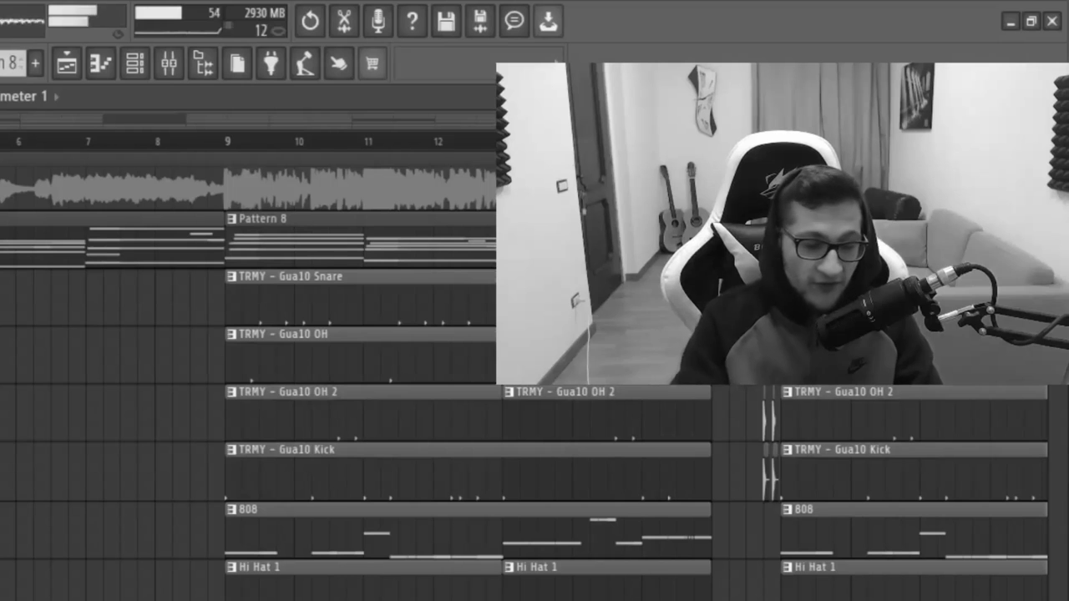
- Play the melody through the first eight bars of the arrangement
key(space)
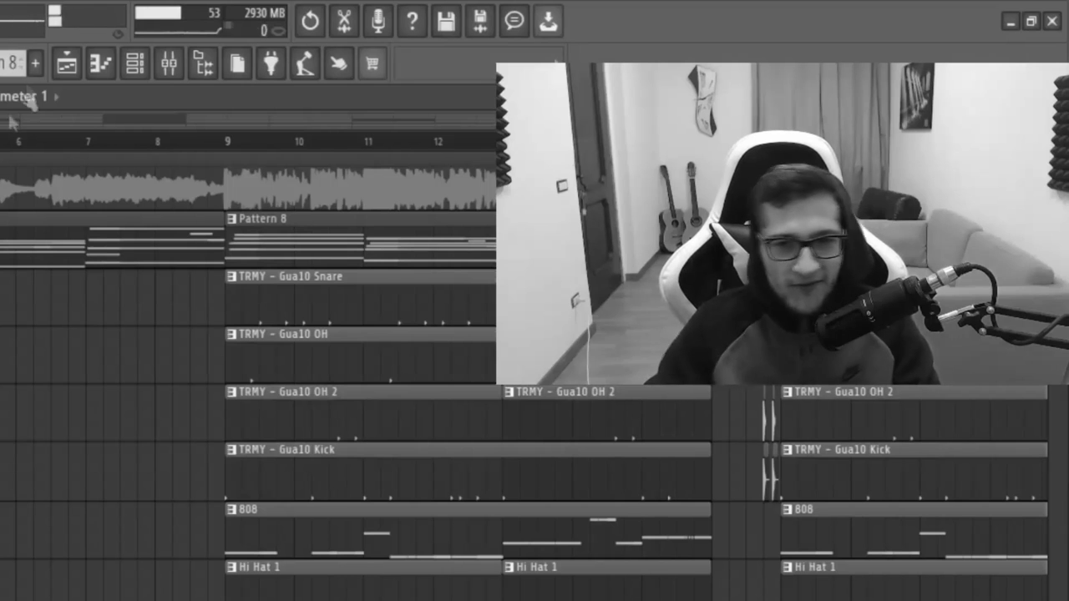
click(491, 40)
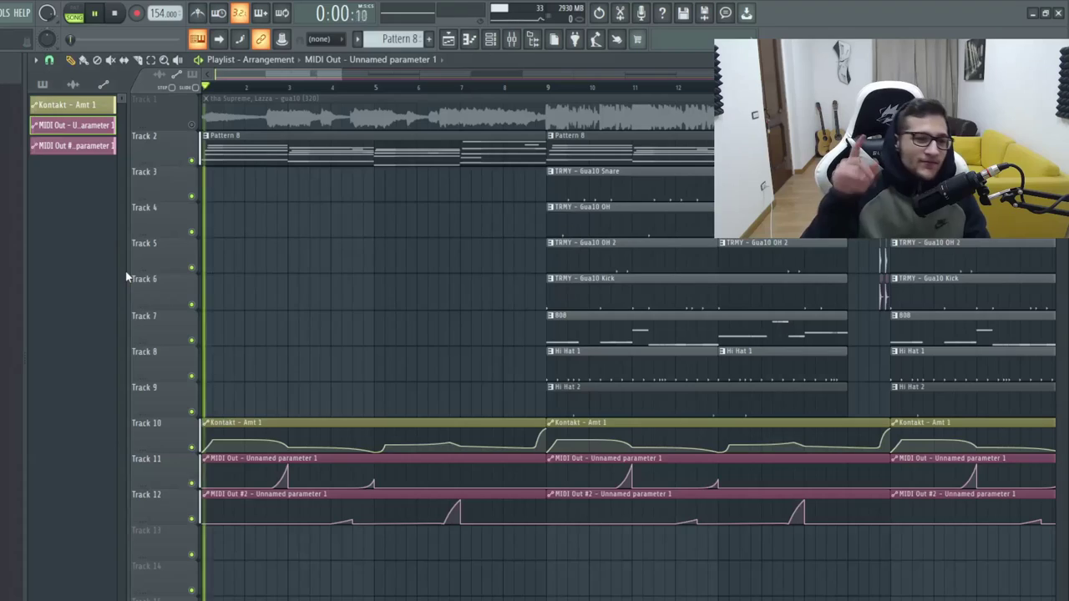
key(space)
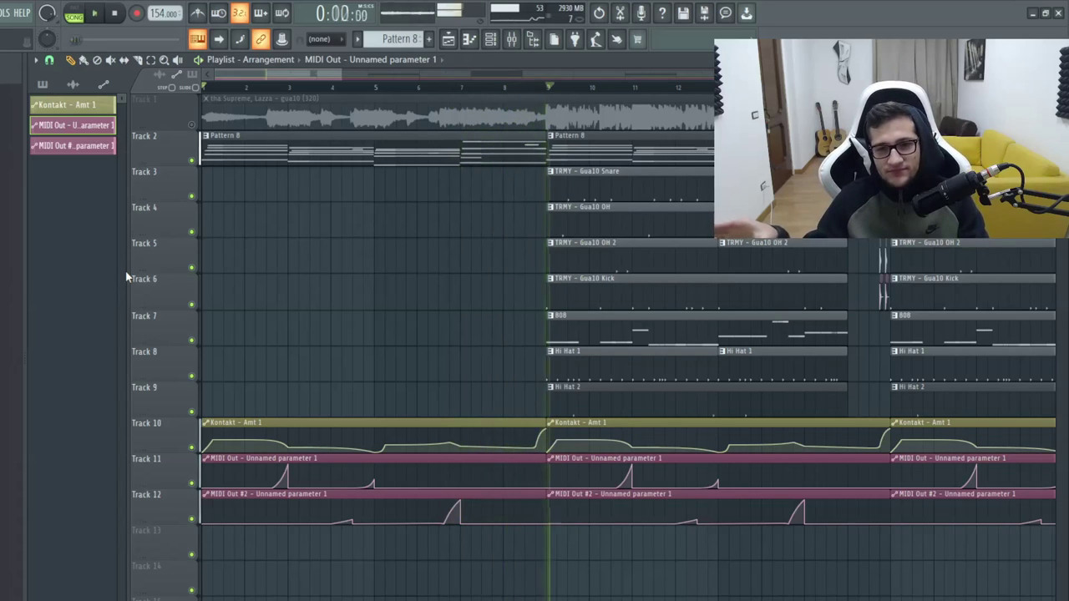
key(space)
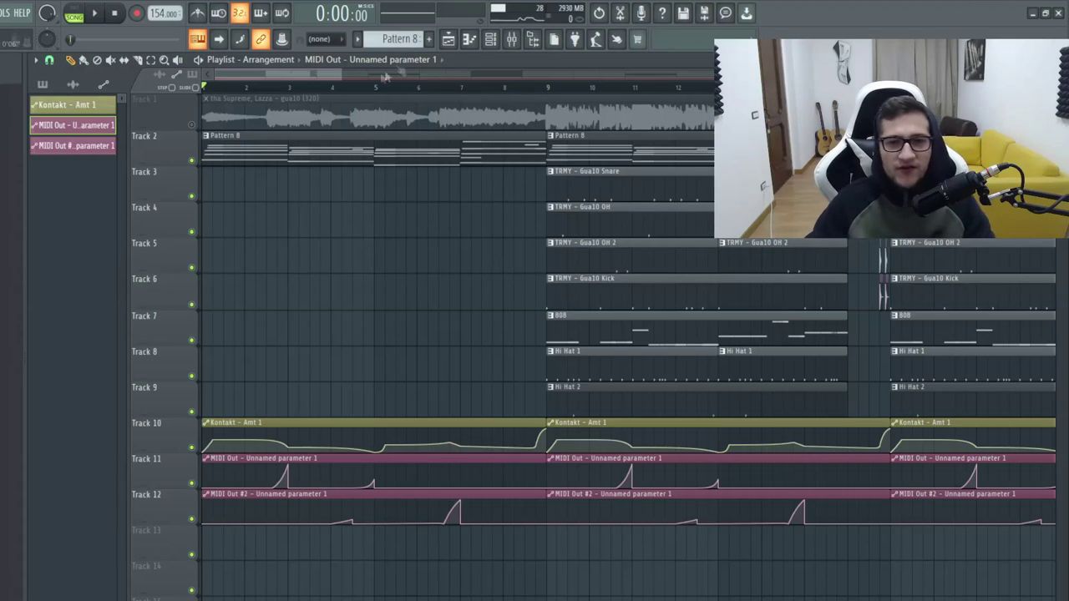
- Examine the FabFilter Pro-Q 3 equalizer curve on mixer Insert 1
key(F9)
click(973, 100)
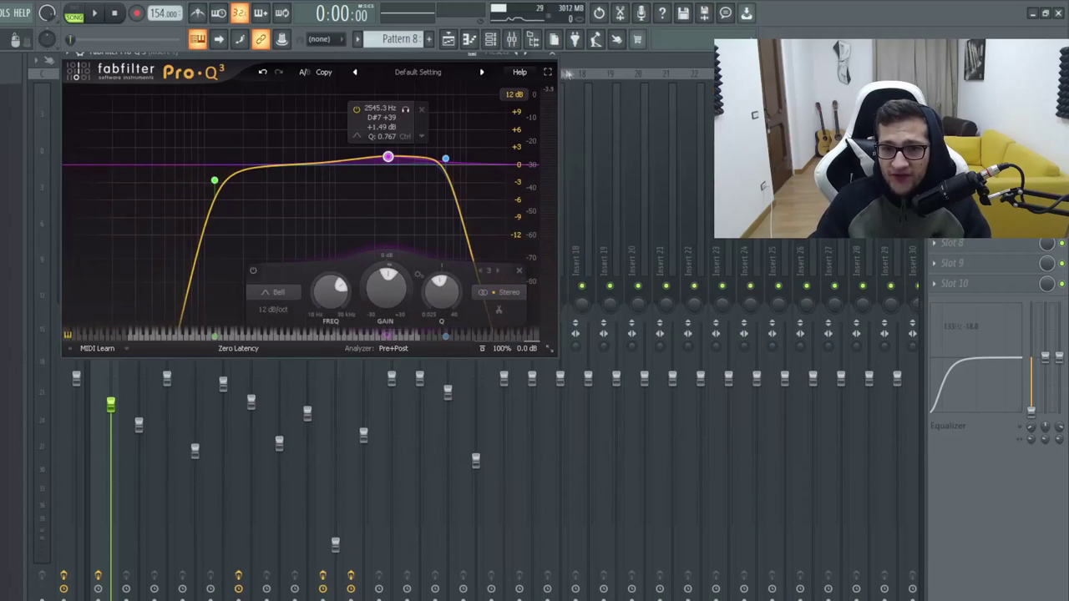
click(559, 55)
- Examine Insert 9's effect chain: FabFilter Pro-Q 3, RC-20 Retro Color, Neutron 3 Transient Shaper and Guitar Rig 5
click(333, 188)
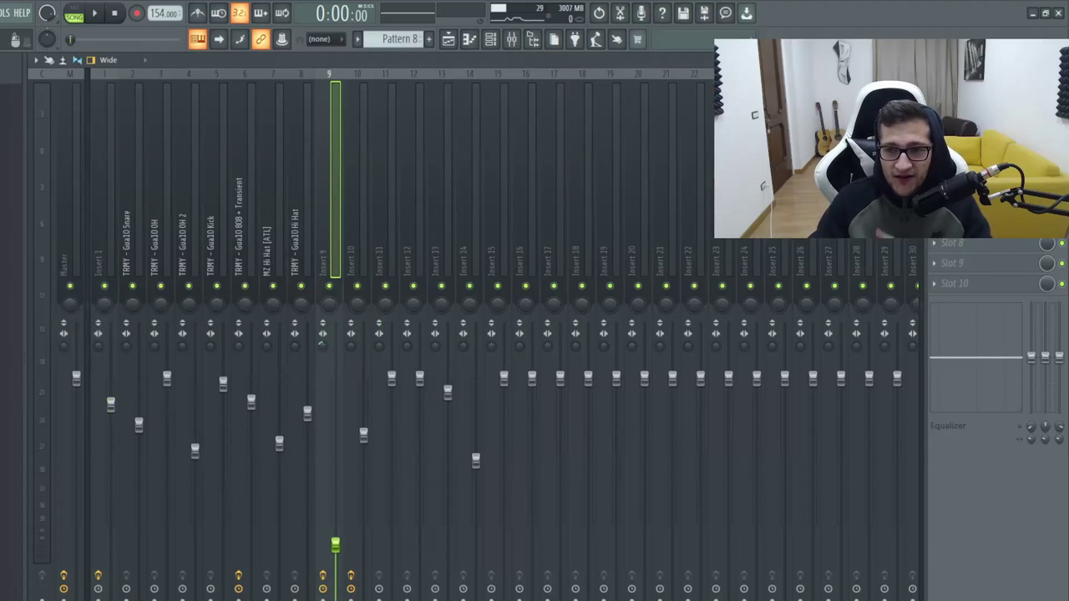
click(969, 101)
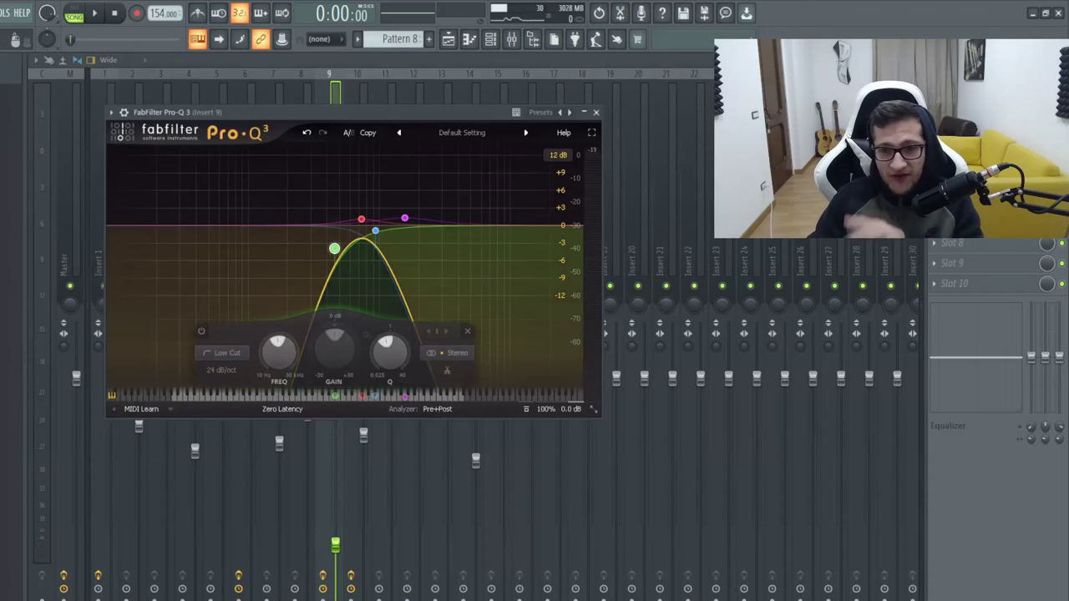
click(969, 121)
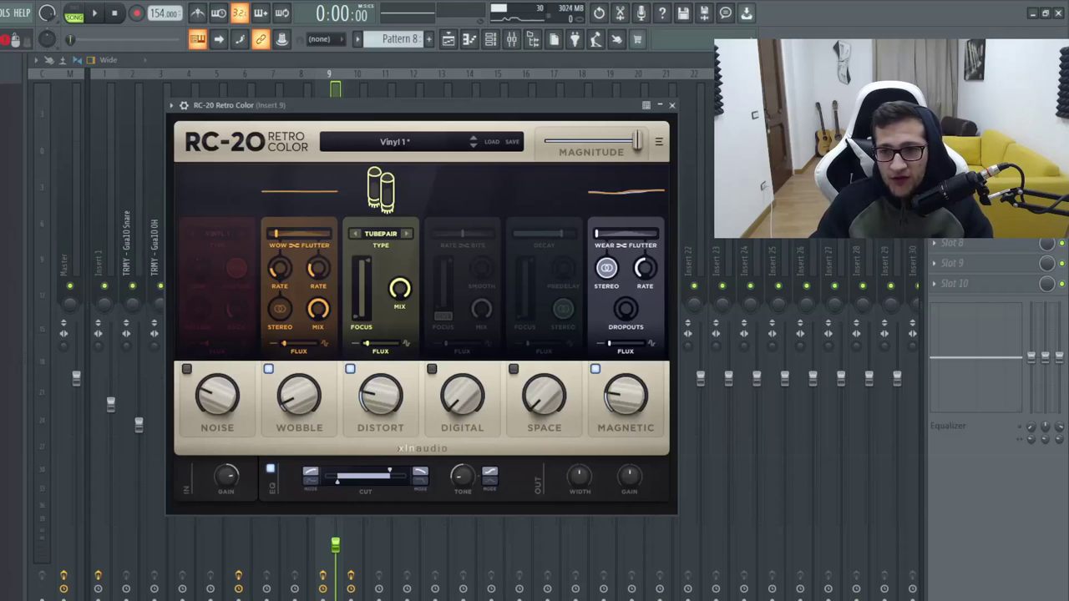
click(968, 141)
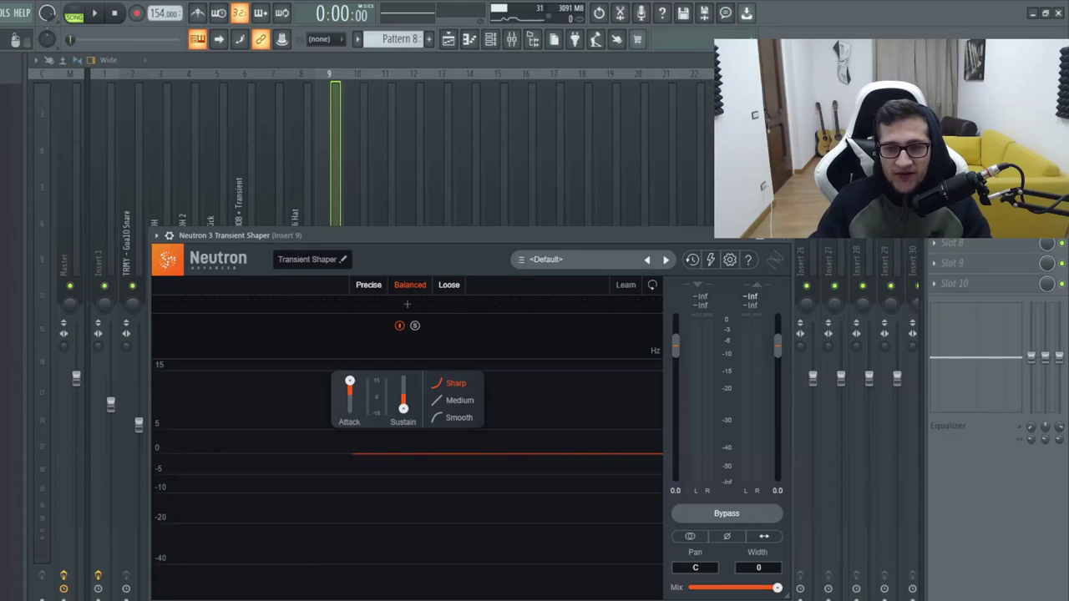
click(969, 162)
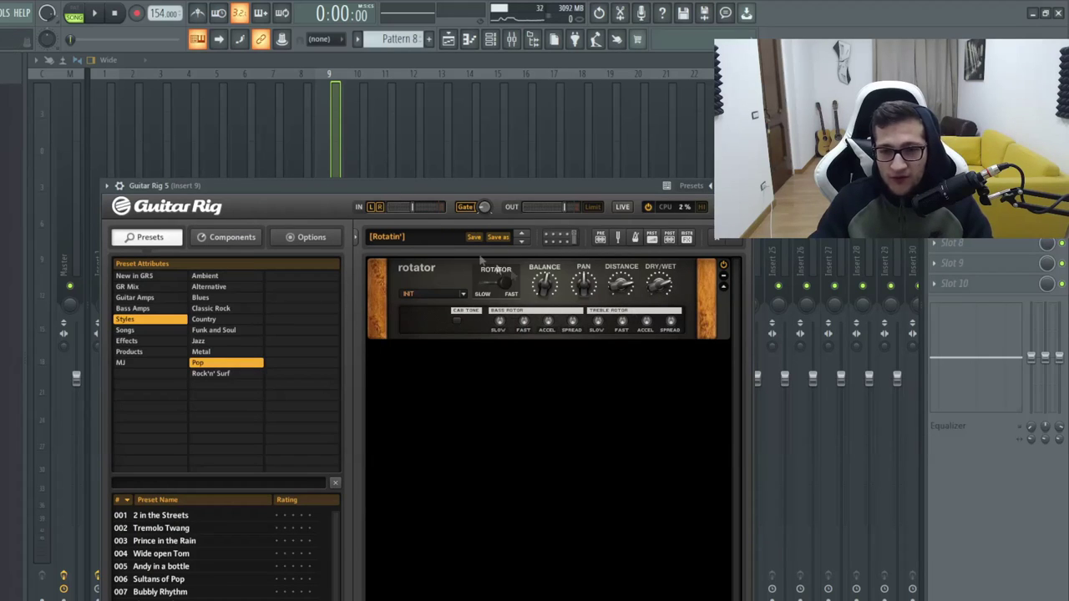
- Examine the CLA-2A Stereo compressor and FabFilter Pro-Q 3 settings on mixer Insert 10
click(365, 144)
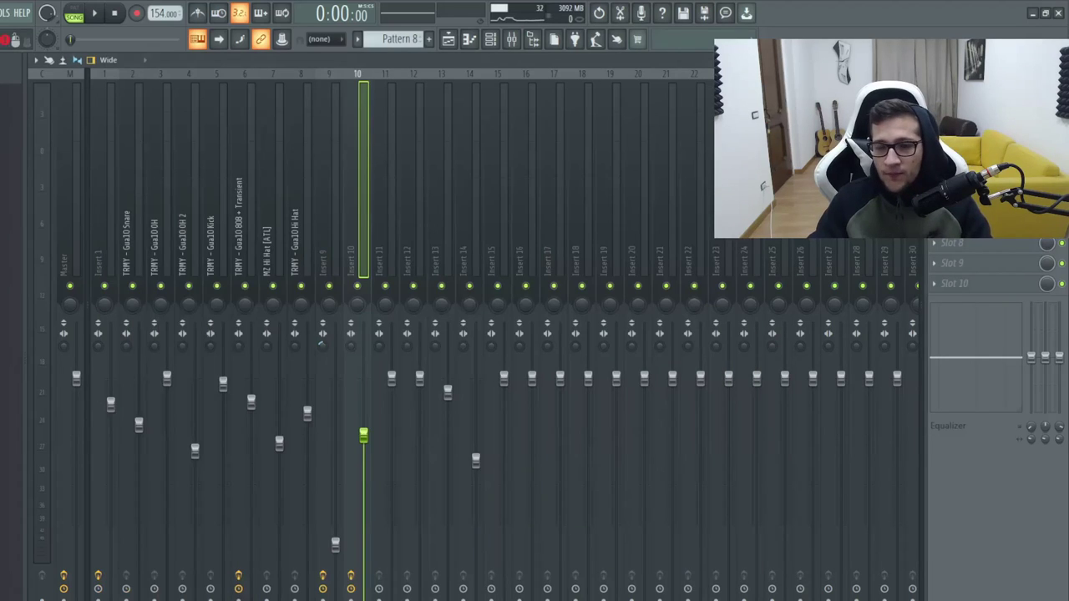
click(969, 100)
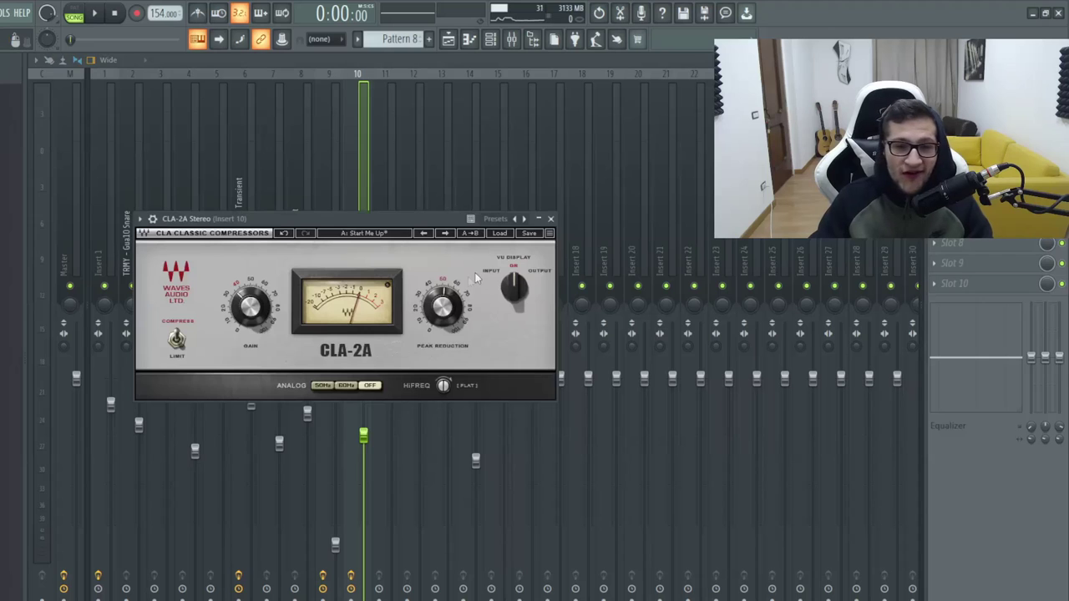
click(969, 120)
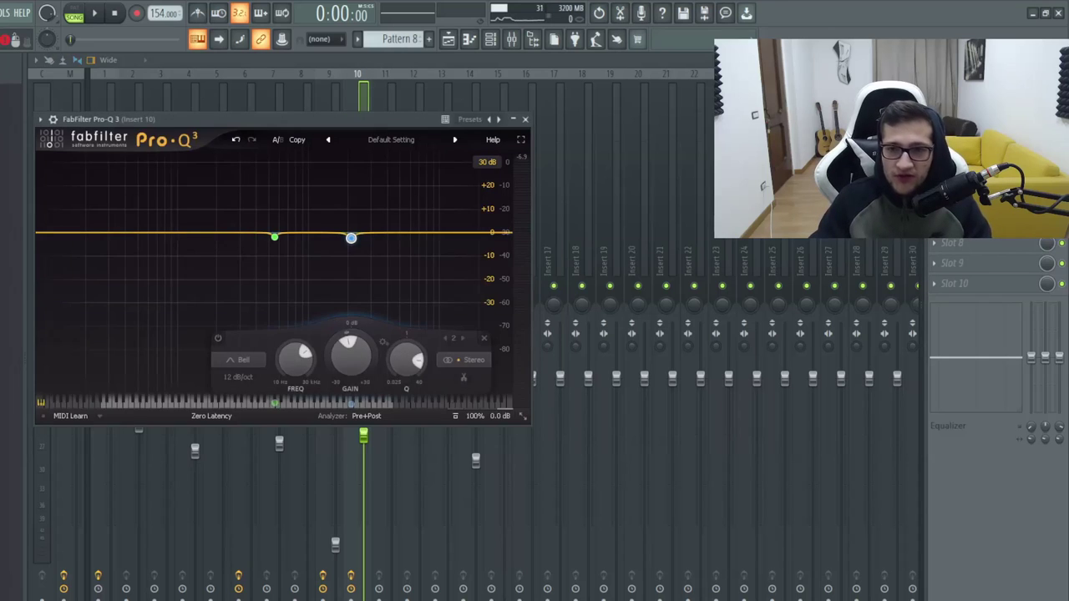
click(969, 141)
click(969, 140)
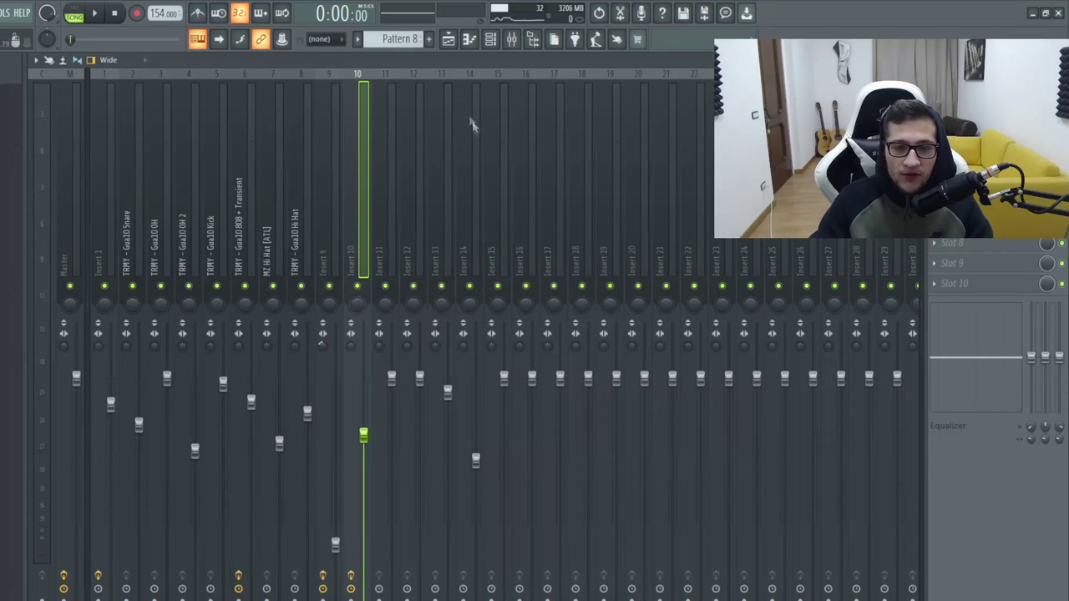
- Play the melody with the effects on Inserts 1, 9 and 10 bypassed, and re-enable those effects
click(448, 40)
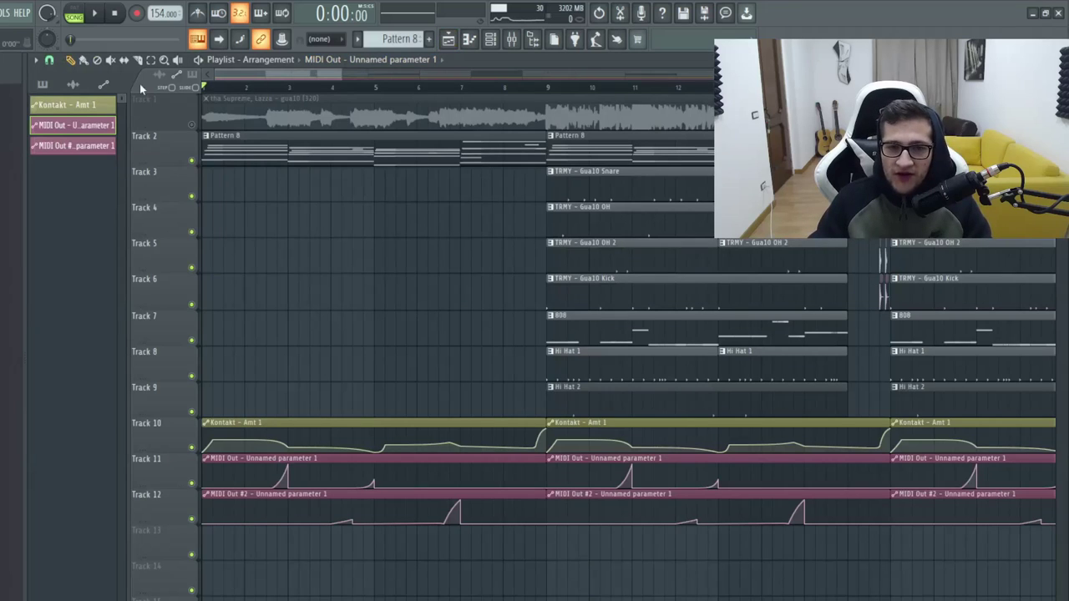
click(511, 40)
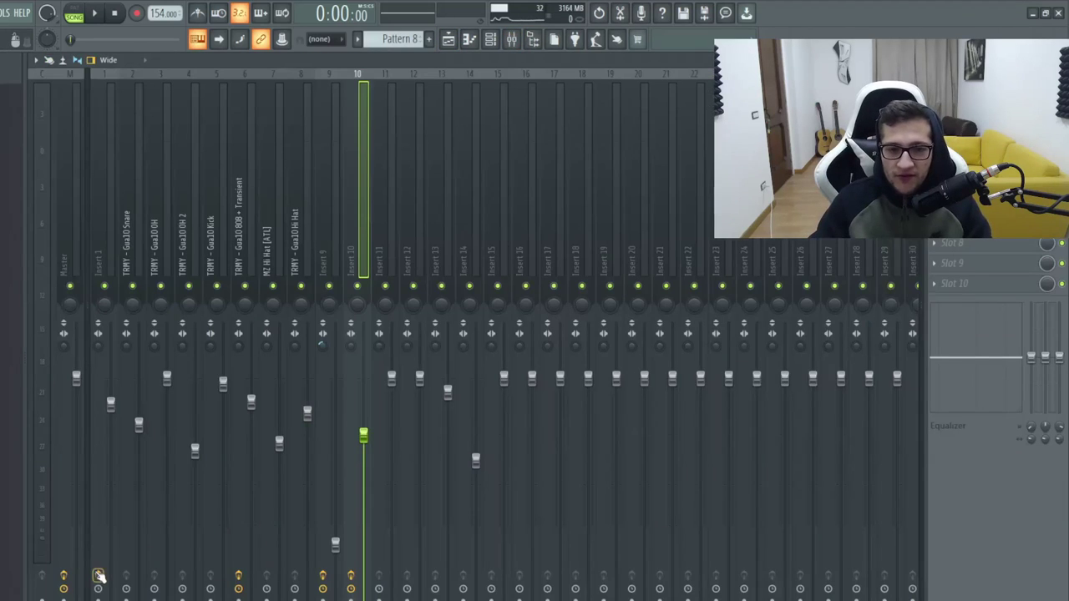
click(324, 576)
key(space)
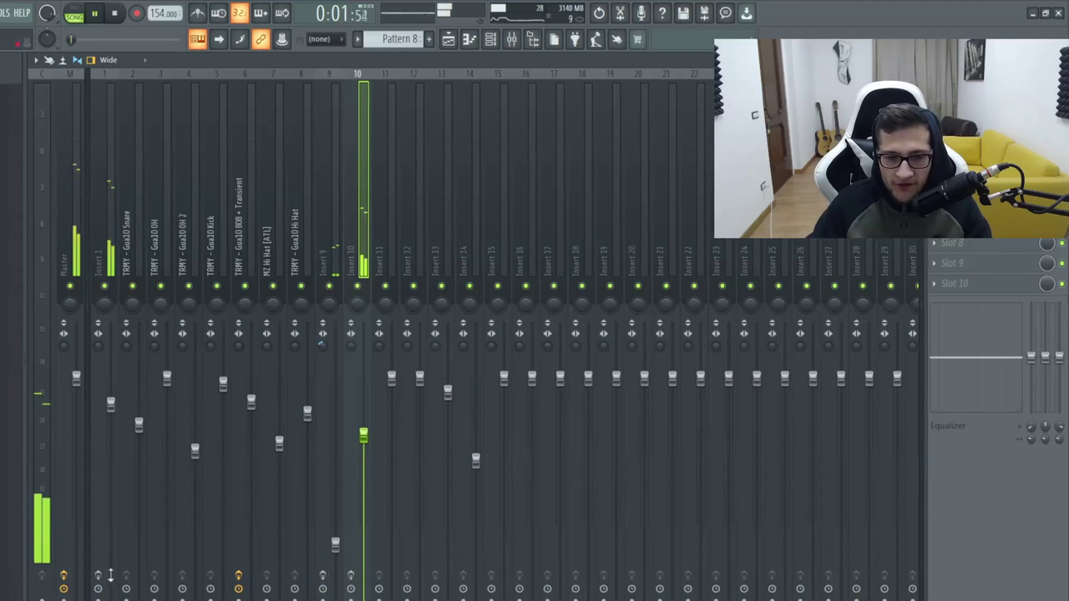
click(98, 576)
key(space)
click(322, 576)
click(351, 576)
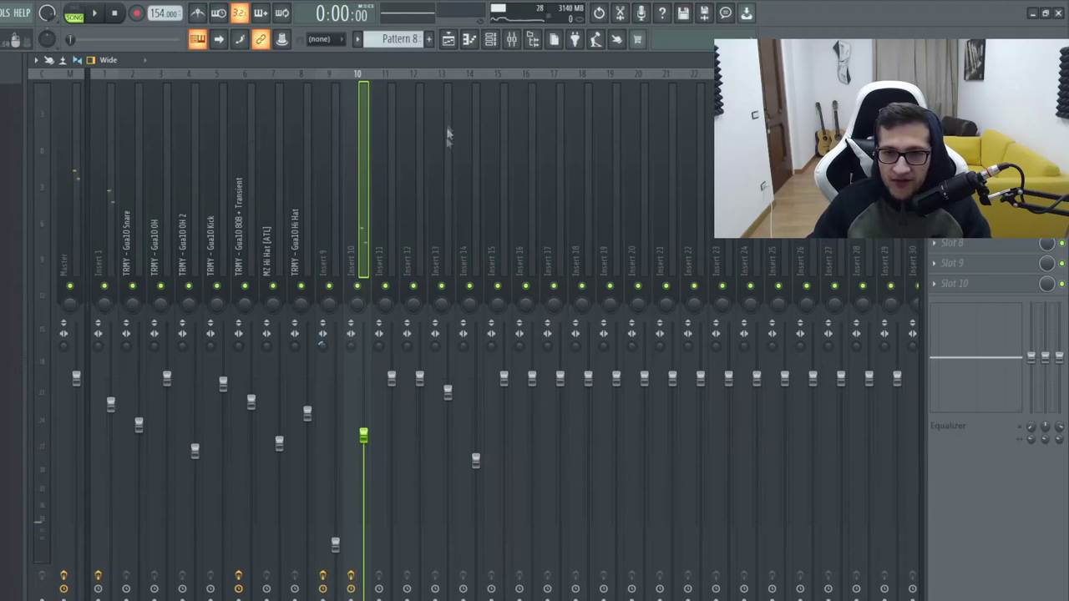
- Play the opening melody from the playlist with the mixer effects active on Inserts 1, 9 and 10
click(447, 40)
key(space)
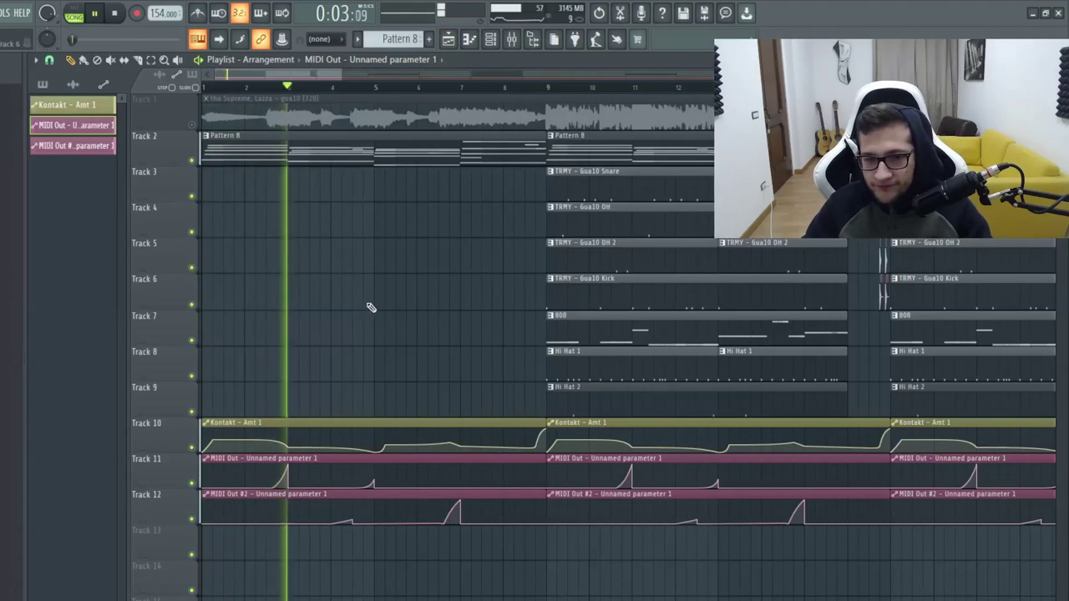
ctrl+scroll(359, 289, down, 3)
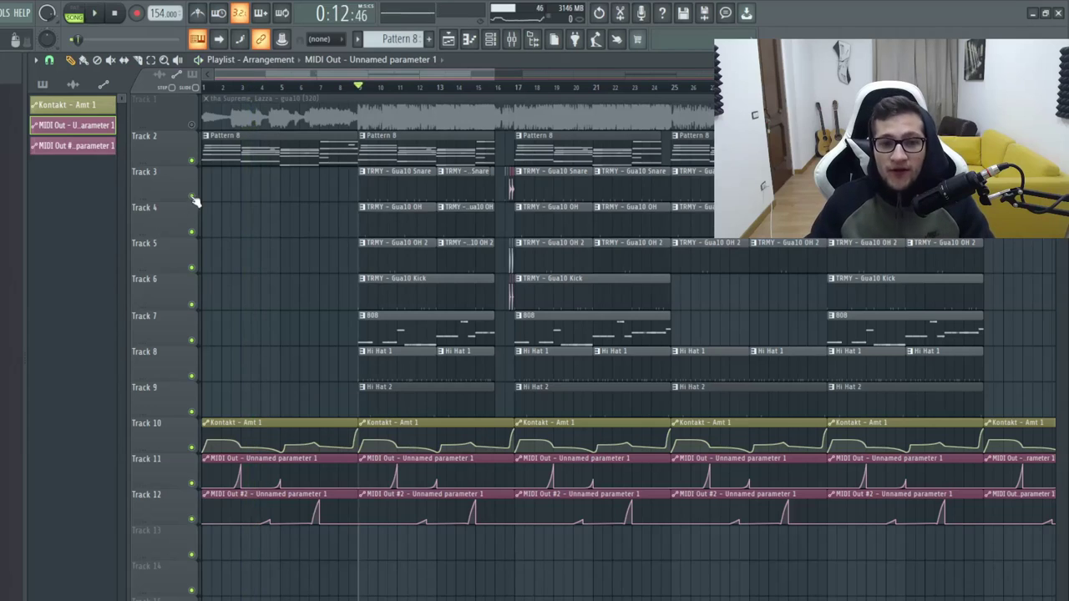
- Solo the snare on Track 3 and inspect the TRMY - Gua10 Snare channel's sample settings
right_click(192, 197)
click(491, 39)
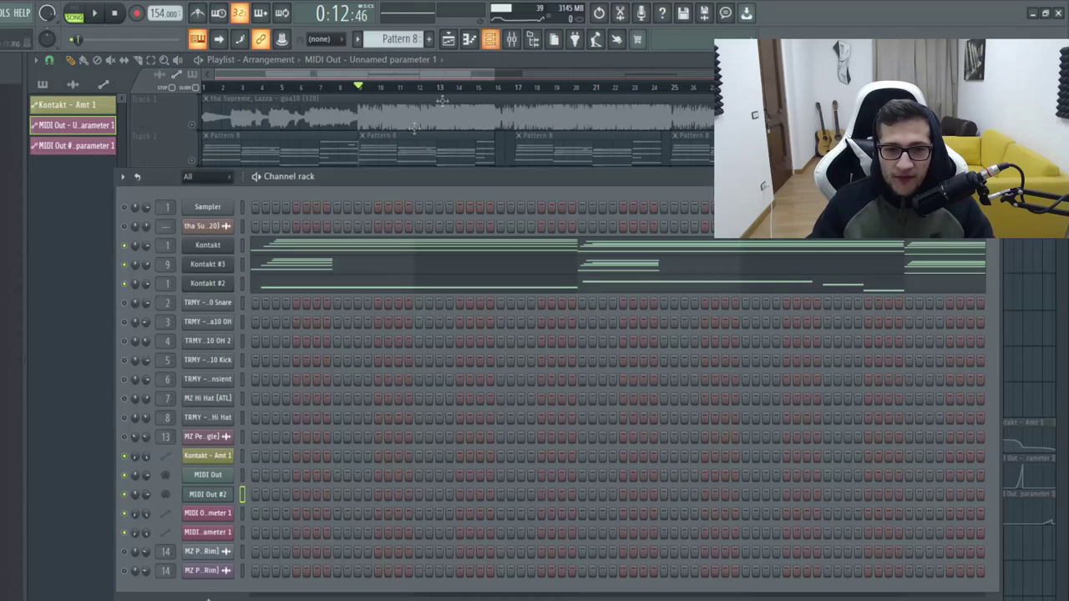
click(232, 303)
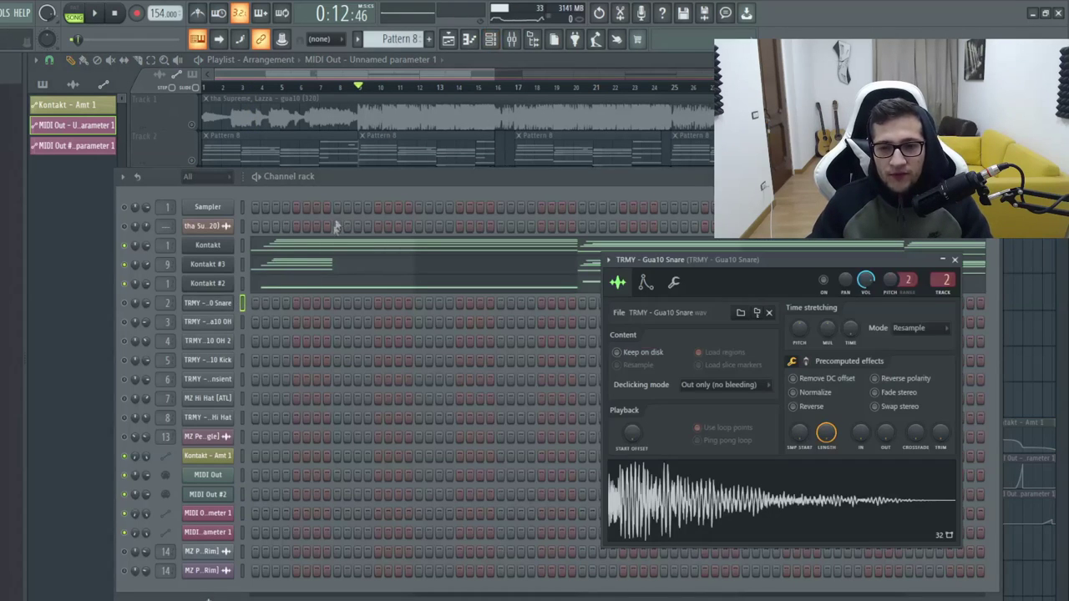
- Unmute the snare channel and play the TRMY - Gua10 Snare pattern in the piano roll
click(188, 146)
key(space)
click(395, 177)
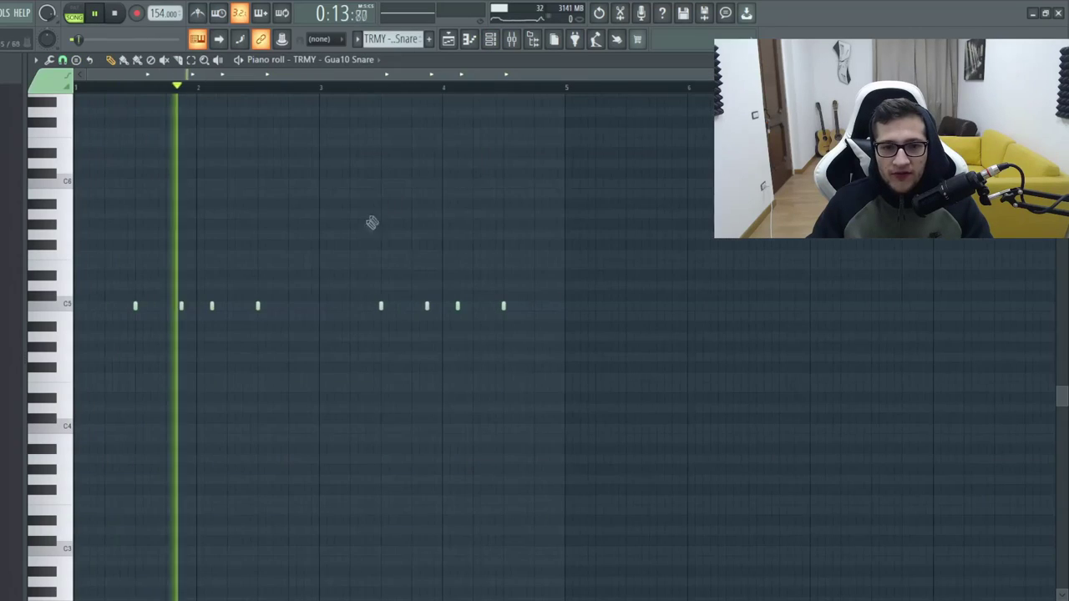
click(492, 40)
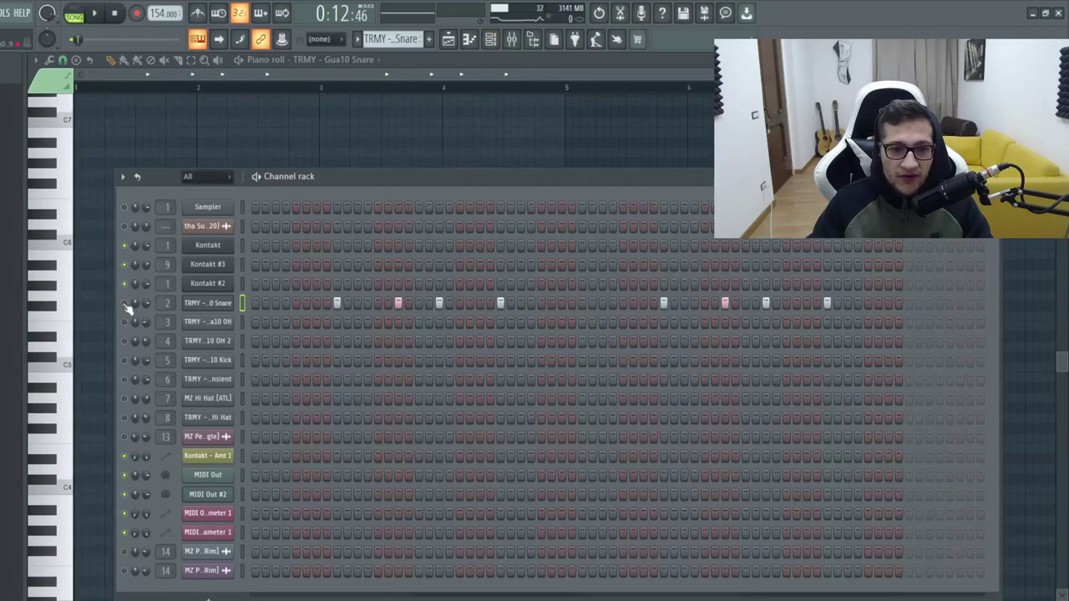
key(F6)
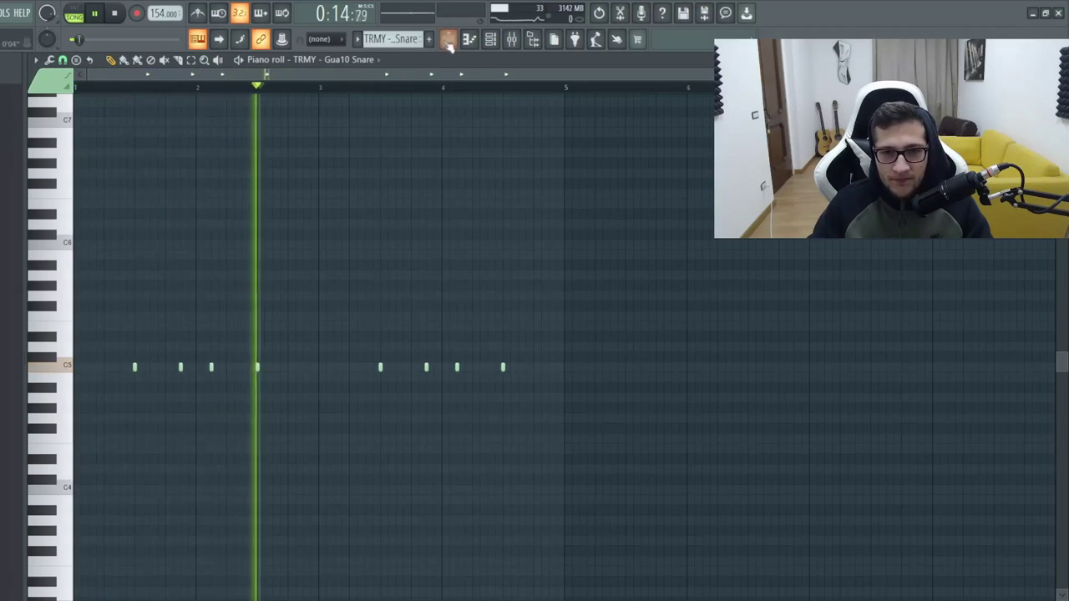
- Solo and play the open-hat patterns, TRMY - Gua10 OH on Track 4 and OH 2 on Track 5
key(F5)
scroll(342, 259, up, 2)
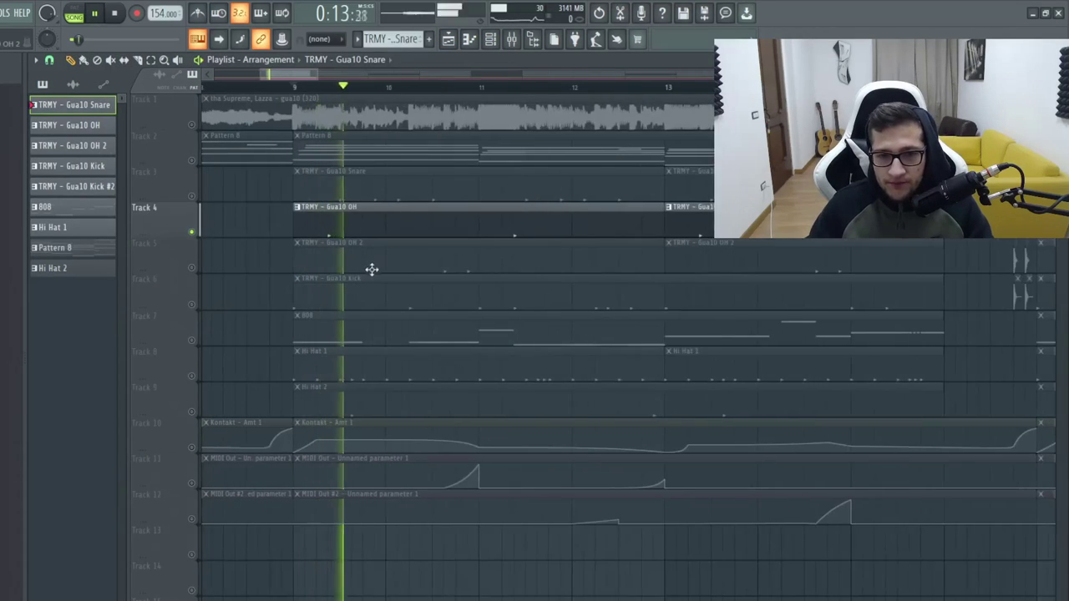
key(space)
click(420, 88)
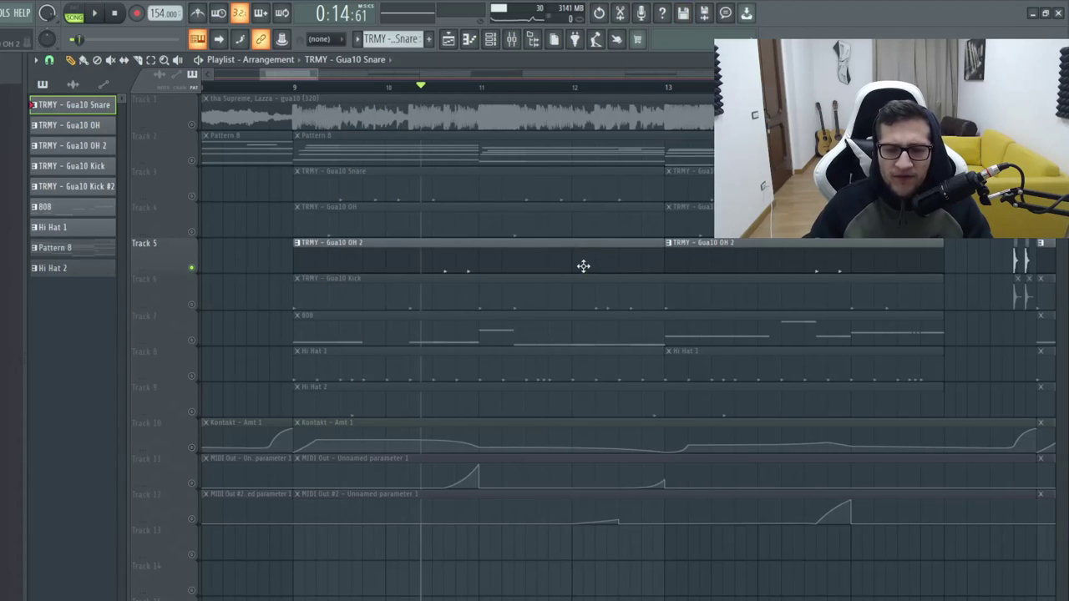
key(space)
key(space)
- Solo the Hi Hat 1 track and play its pattern in the piano roll
click(198, 372)
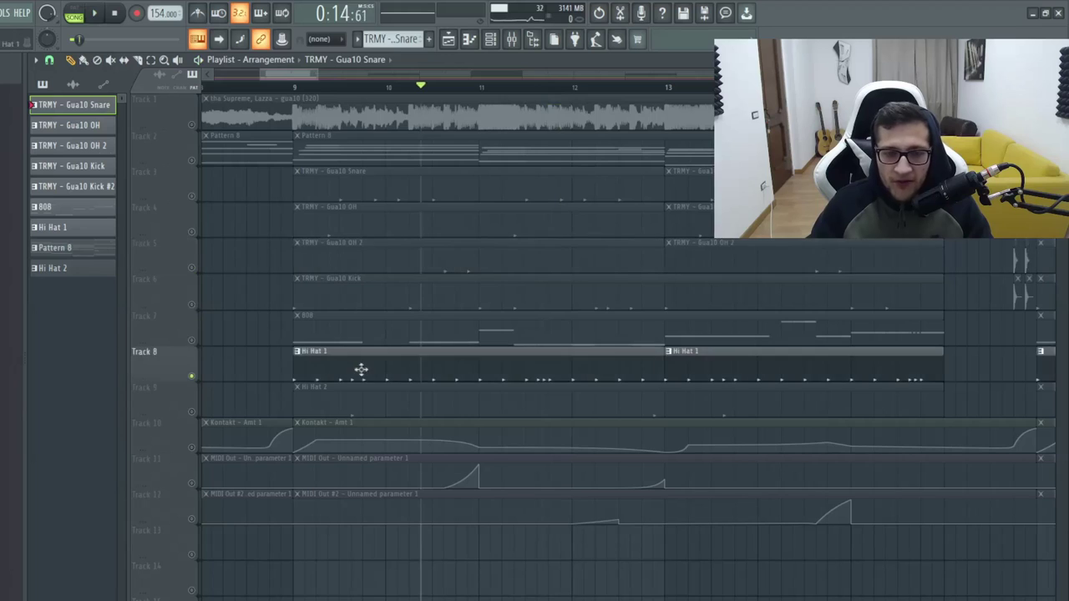
double_click(347, 369)
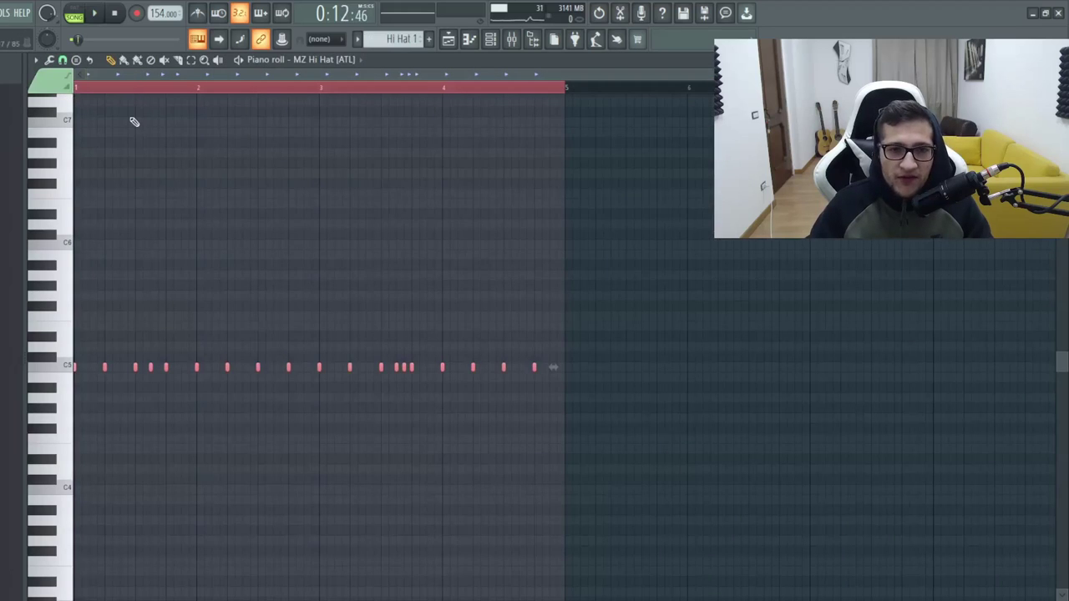
key(space)
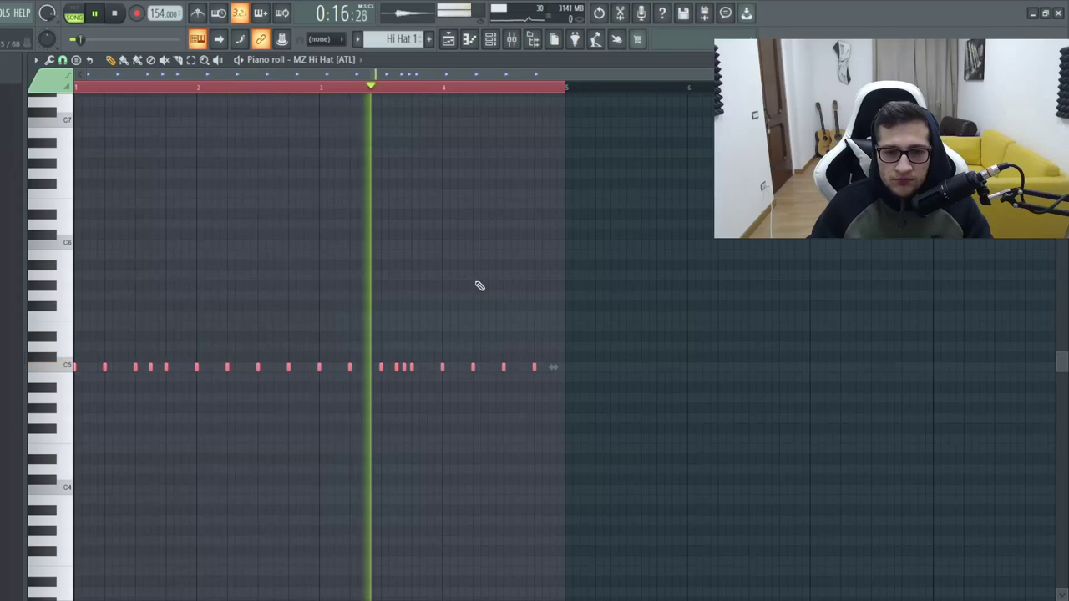
- Open the TRMY - Gua10 Kick pattern from Track 6 in the piano roll and play it
click(449, 44)
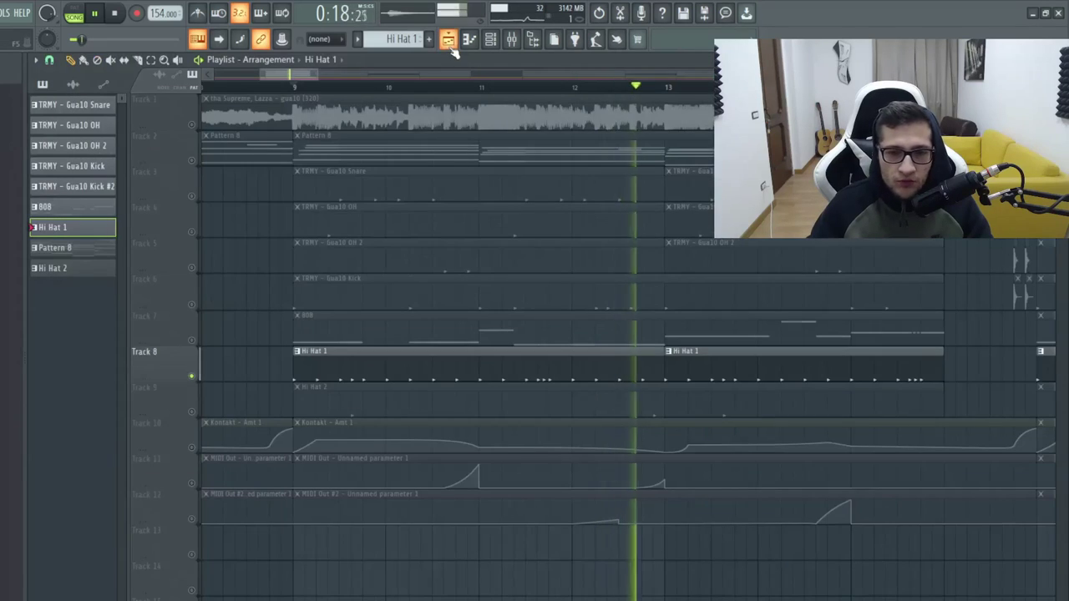
double_click(415, 289)
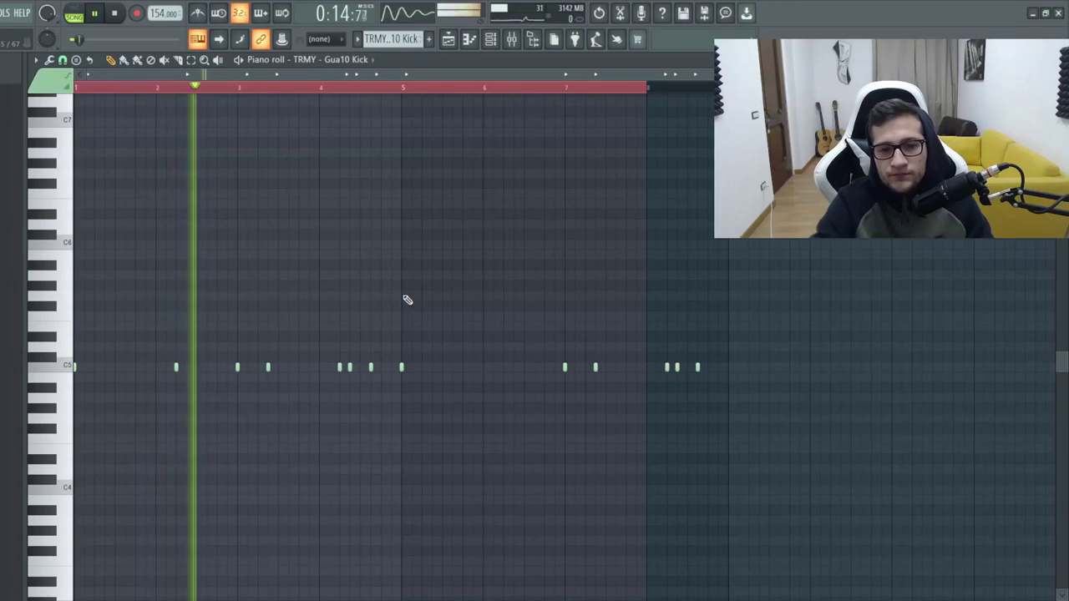
click(449, 40)
key(space)
- Examine the 808 on Track 7: its pattern notes and the volume envelope and waveform of the TRMY - Gua10 808 + Transient sample
right_click(191, 340)
double_click(448, 315)
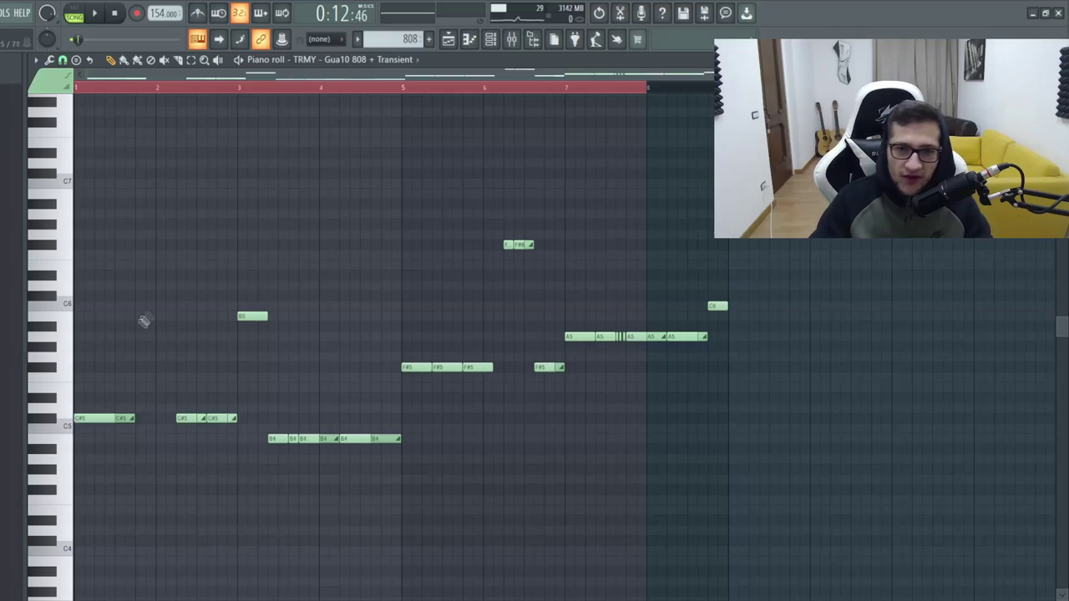
click(491, 39)
click(210, 381)
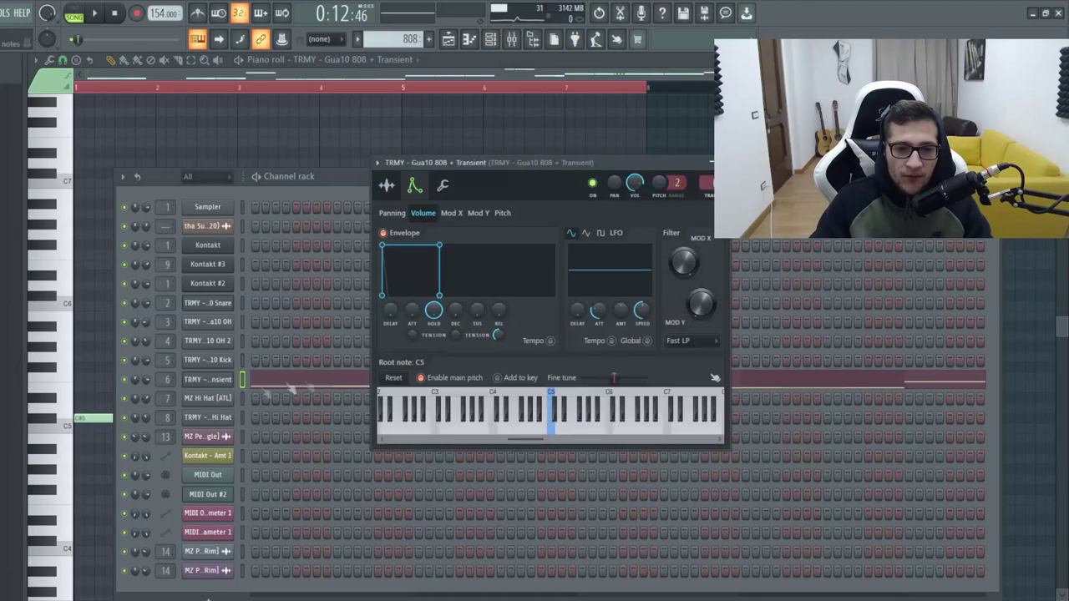
click(388, 186)
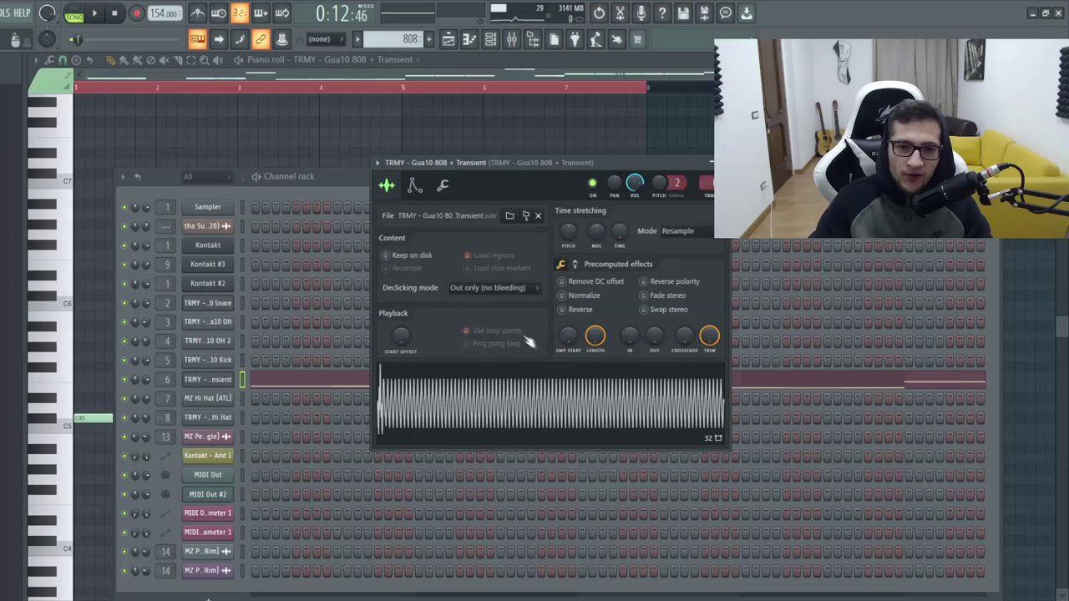
- Open the 808 pattern from Track 7 in the piano roll and clear its time selection
click(448, 39)
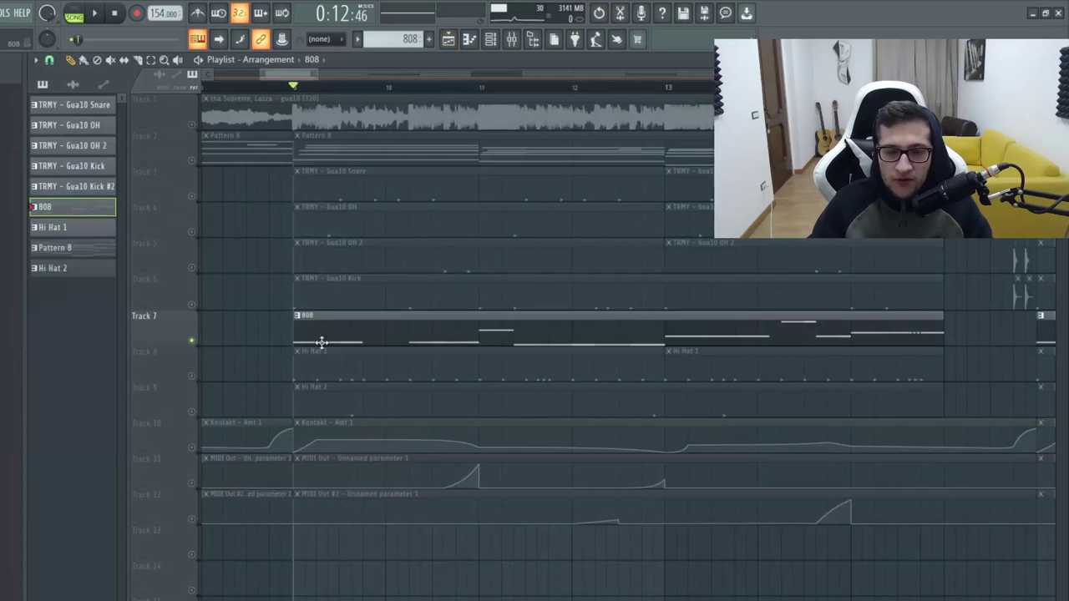
double_click(340, 337)
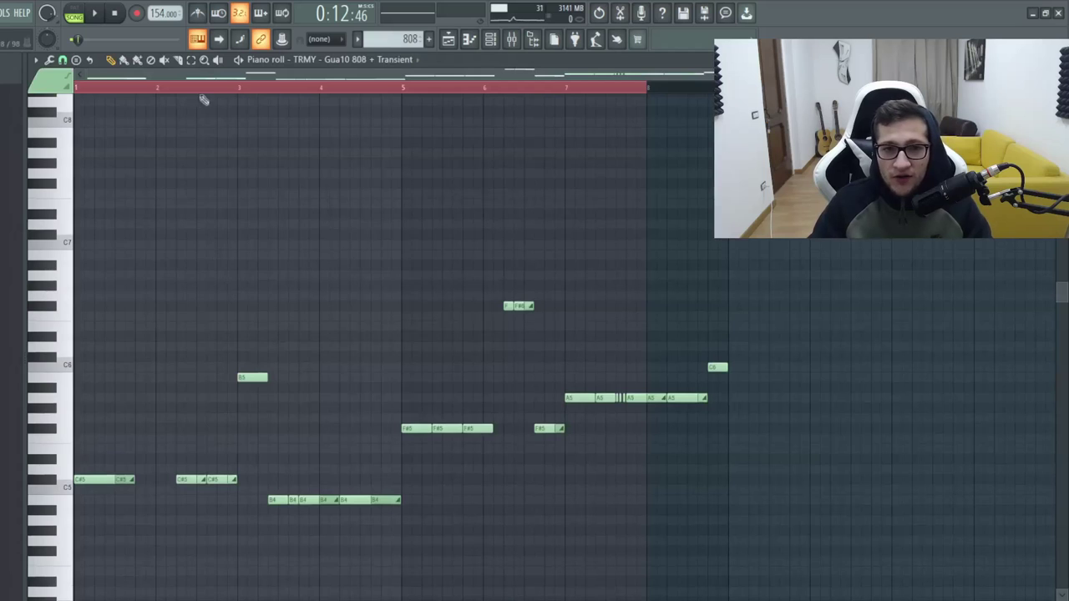
click(403, 90)
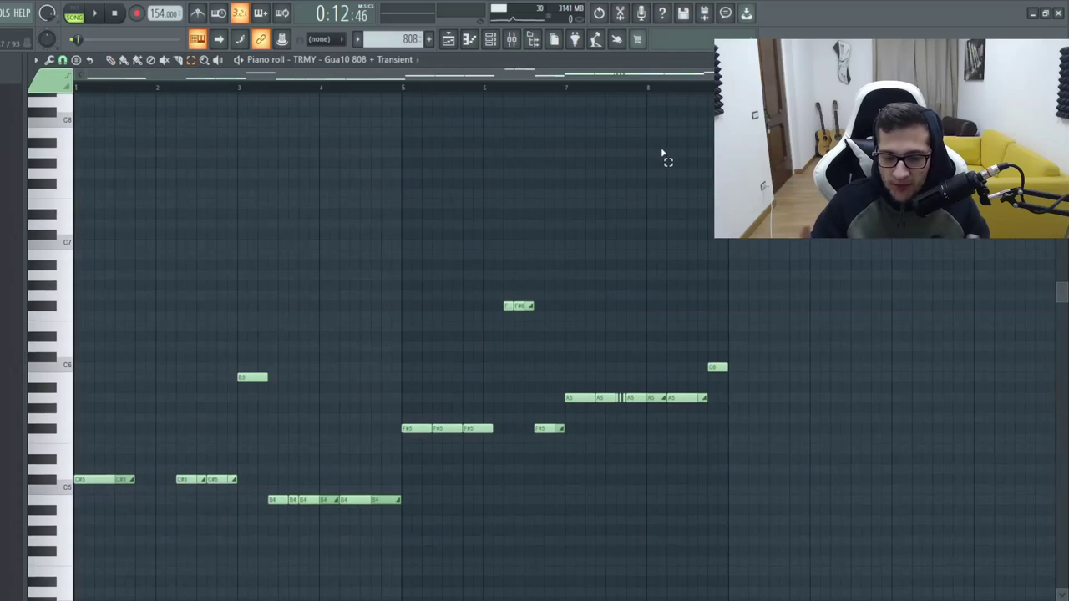
- Shift the final C6 note of the 808 pattern down an octave and back up repeatedly to compare the two pitches
drag(715, 200, 720, 382)
key(ctrl+Down)
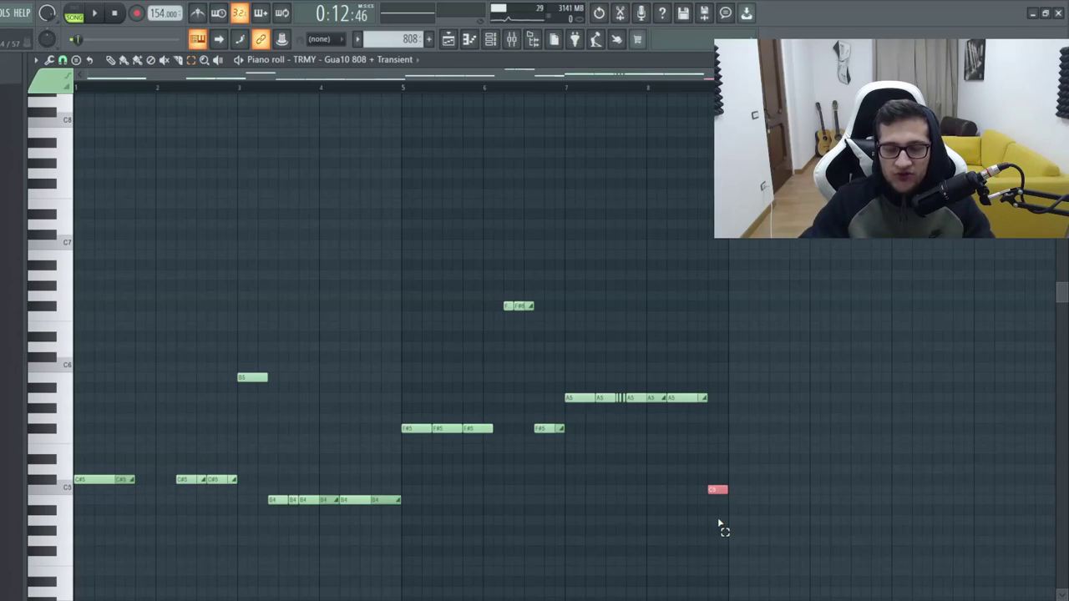
key(ctrl+Up)
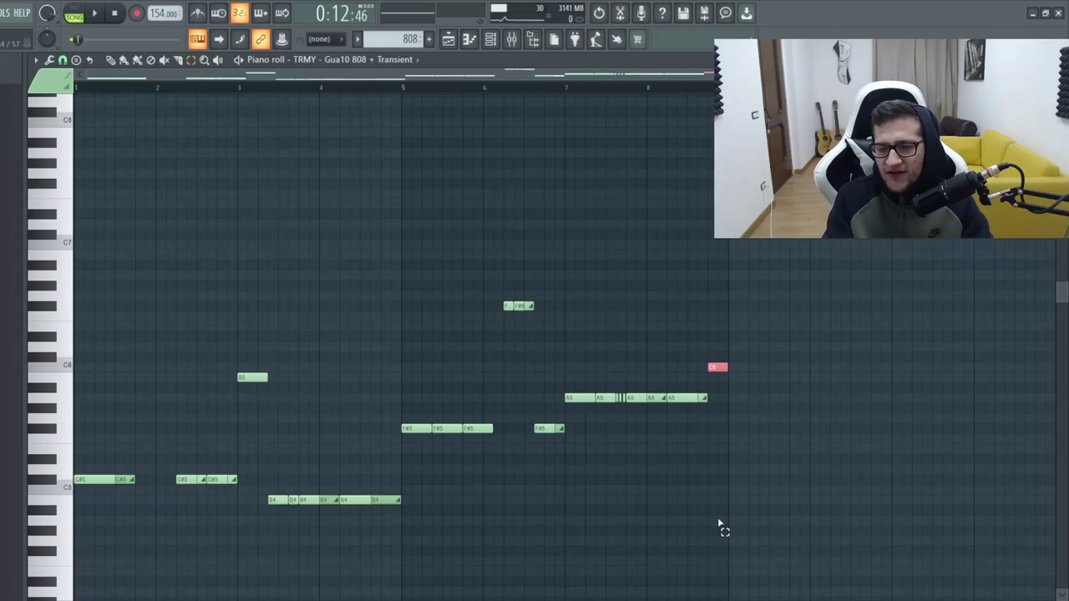
key(ctrl+Down)
key(ctrl+Up)
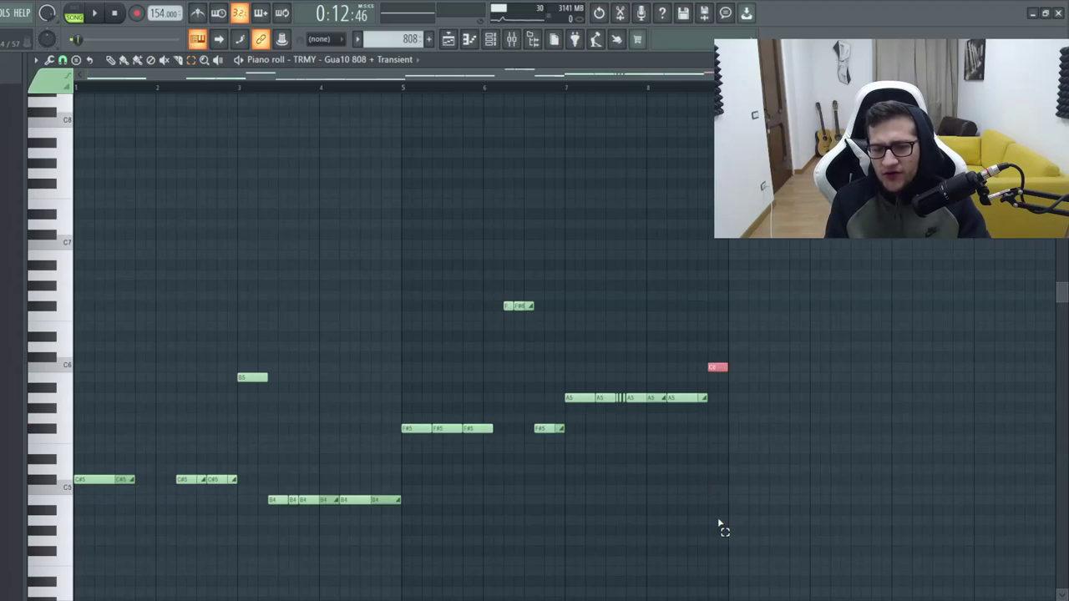
key(ctrl+Down)
key(ctrl+Up)
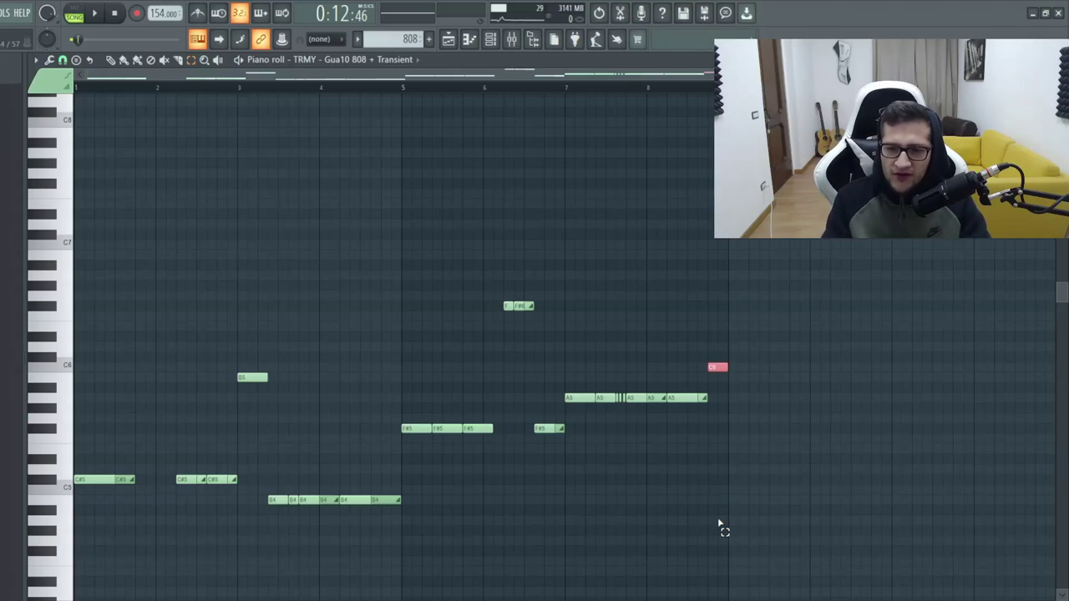
- Deselect the note and play the 808 pattern through
click(518, 460)
key(space)
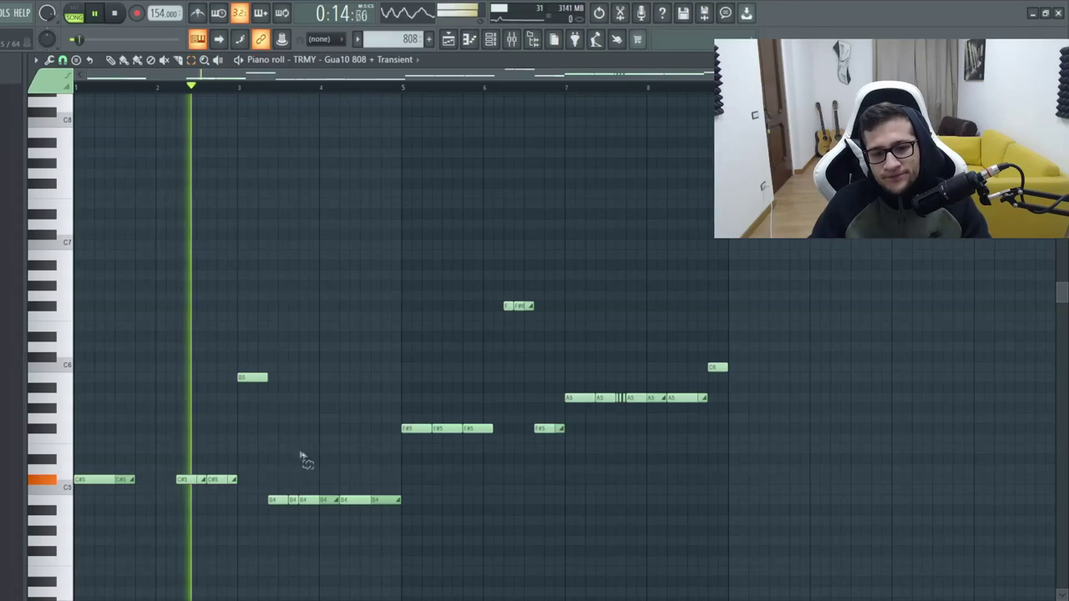
click(111, 61)
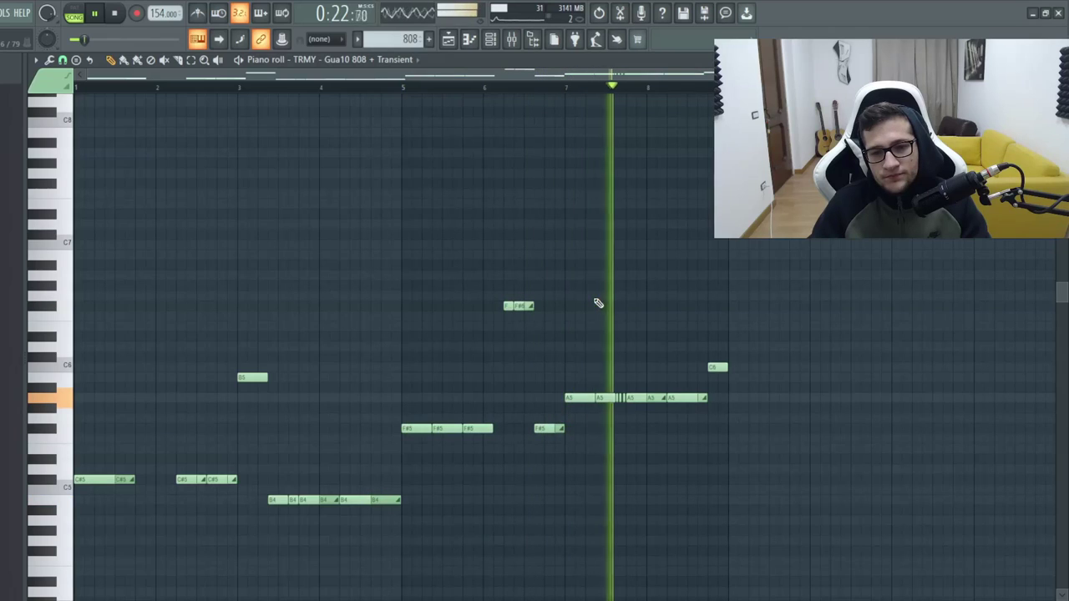
key(space)
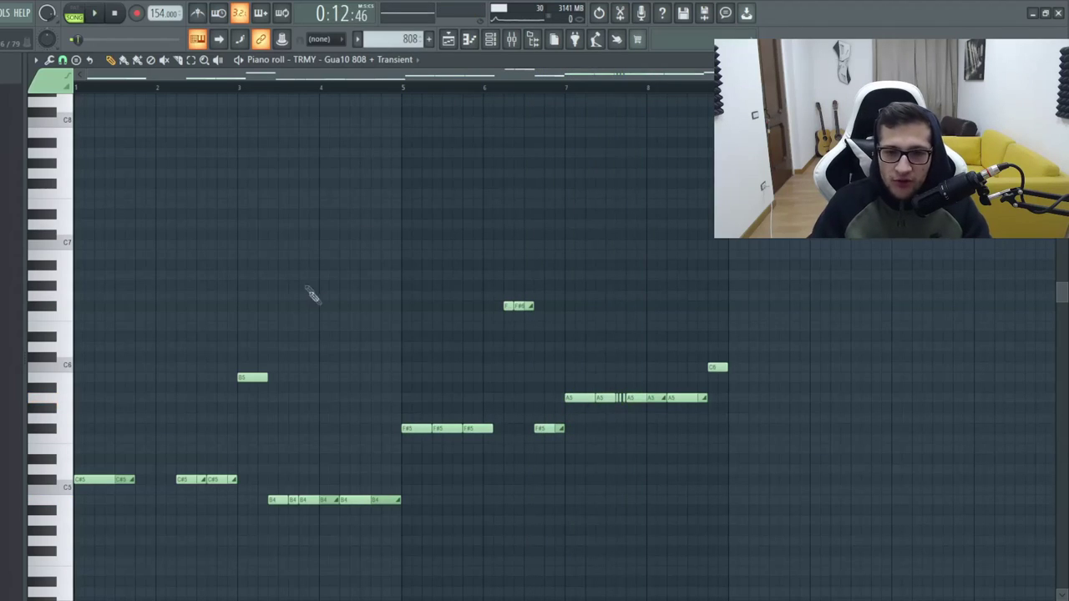
- Select the high B5 and F#6 notes, then open the pitch envelope of the TRMY - Gua10 808 + Transient channel and audition the sample
drag(193, 250, 537, 382)
click(490, 39)
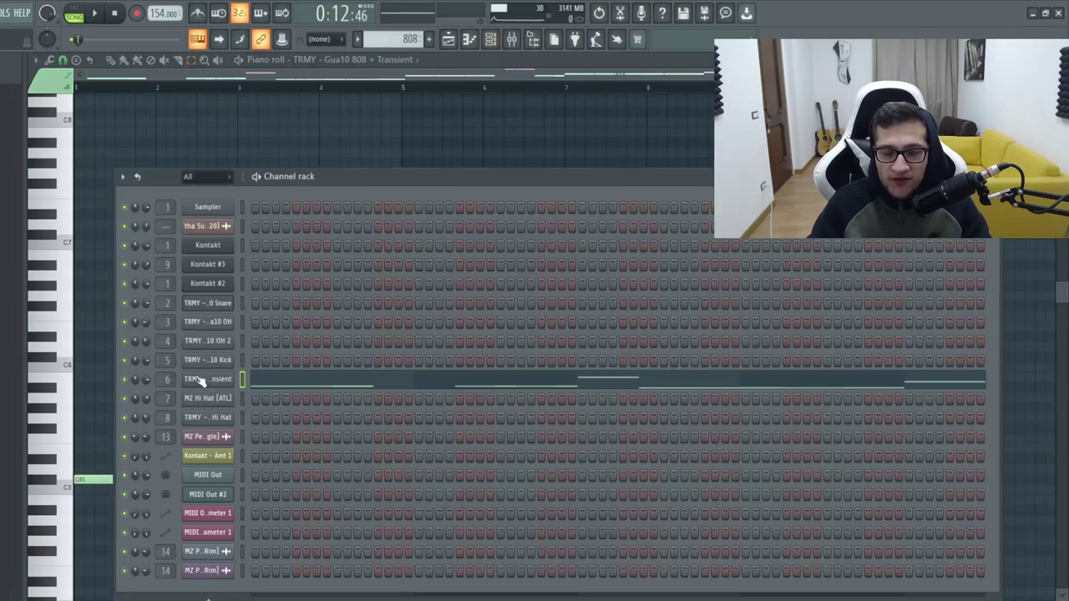
click(208, 379)
click(415, 187)
click(502, 213)
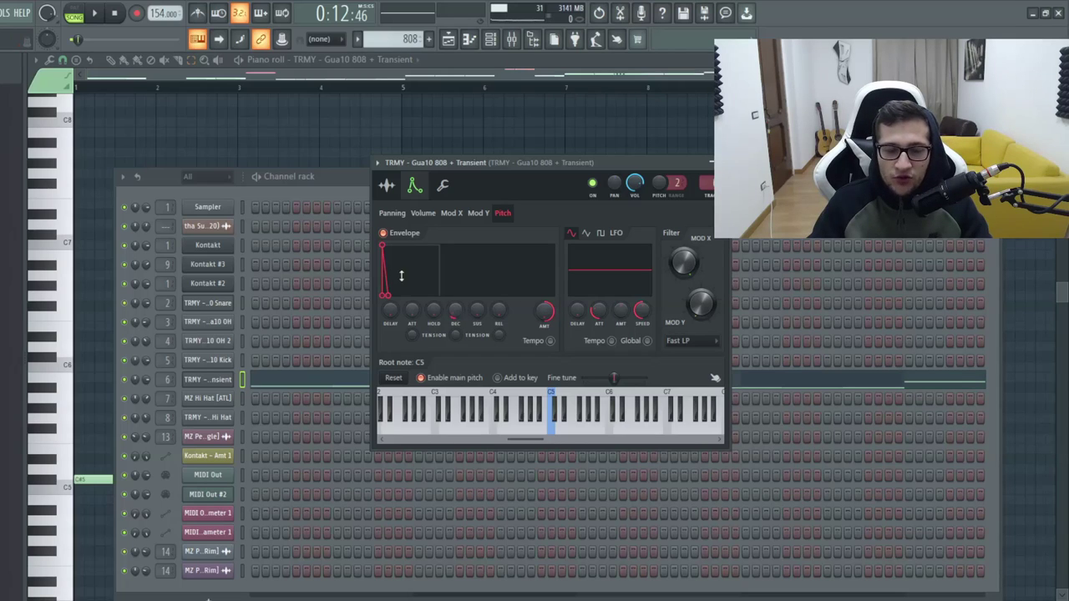
key(q)
key(q)
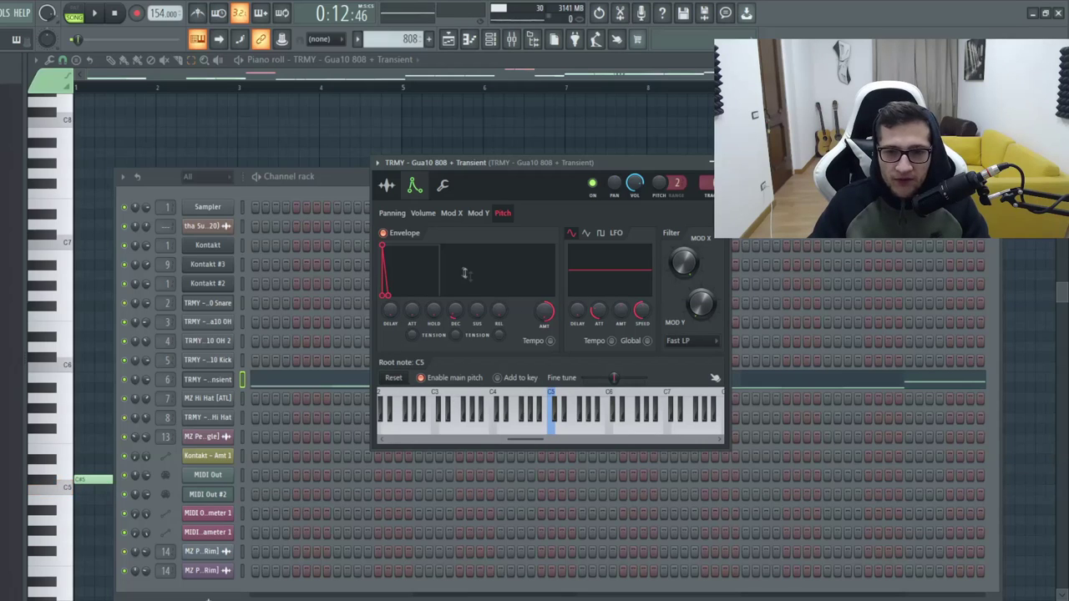
- Disable the 808 sample's pitch envelope and audition the sound without it
click(404, 234)
key(q)
key(q)
key(q)
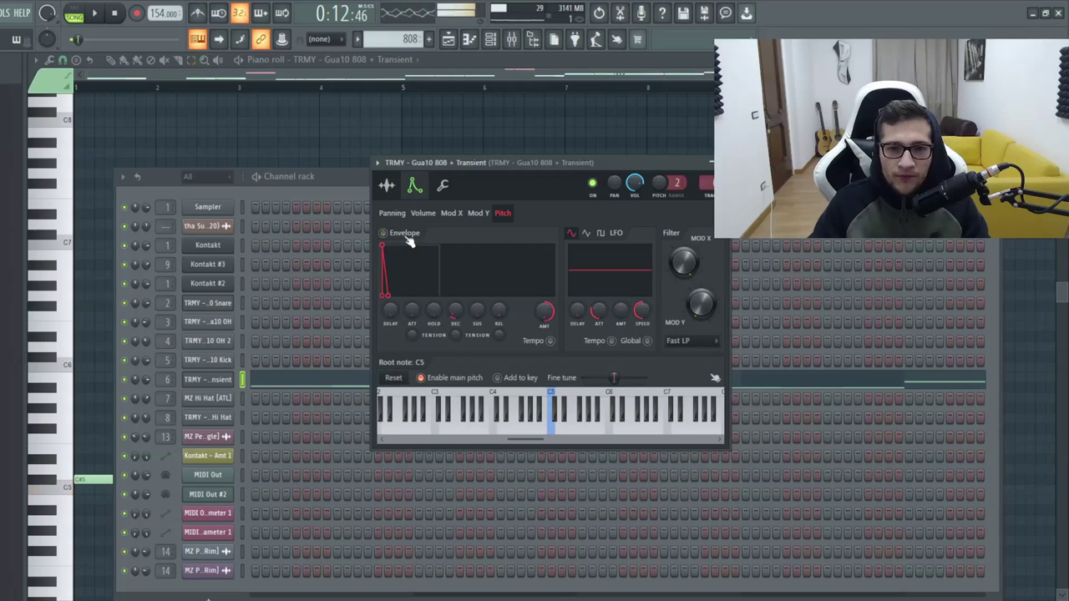
- Return to the 808 pattern's notes and play the high F#6 notes from just after bar 6
click(491, 77)
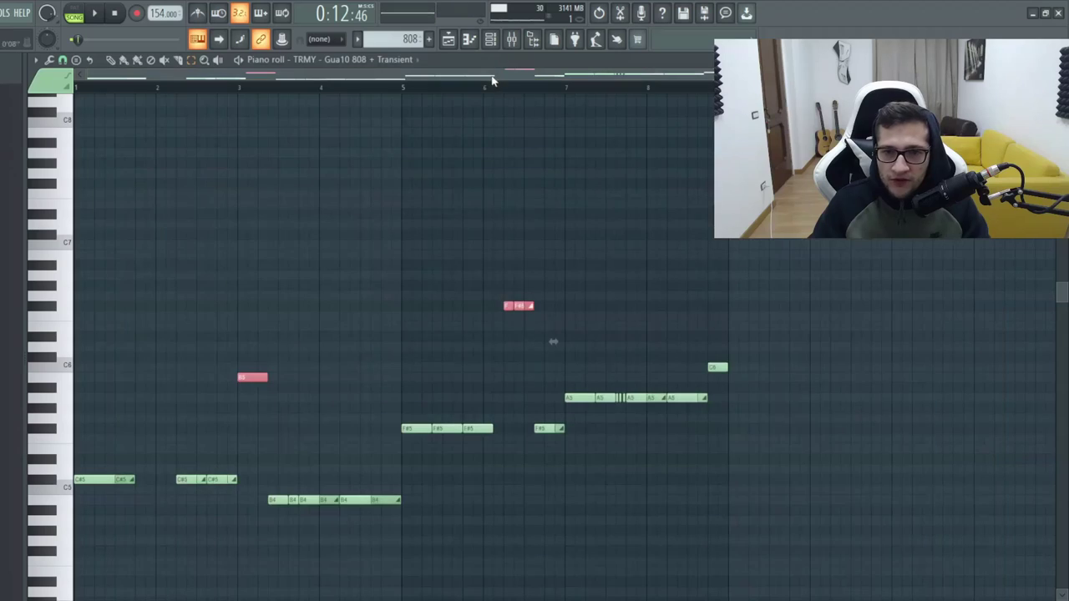
click(493, 89)
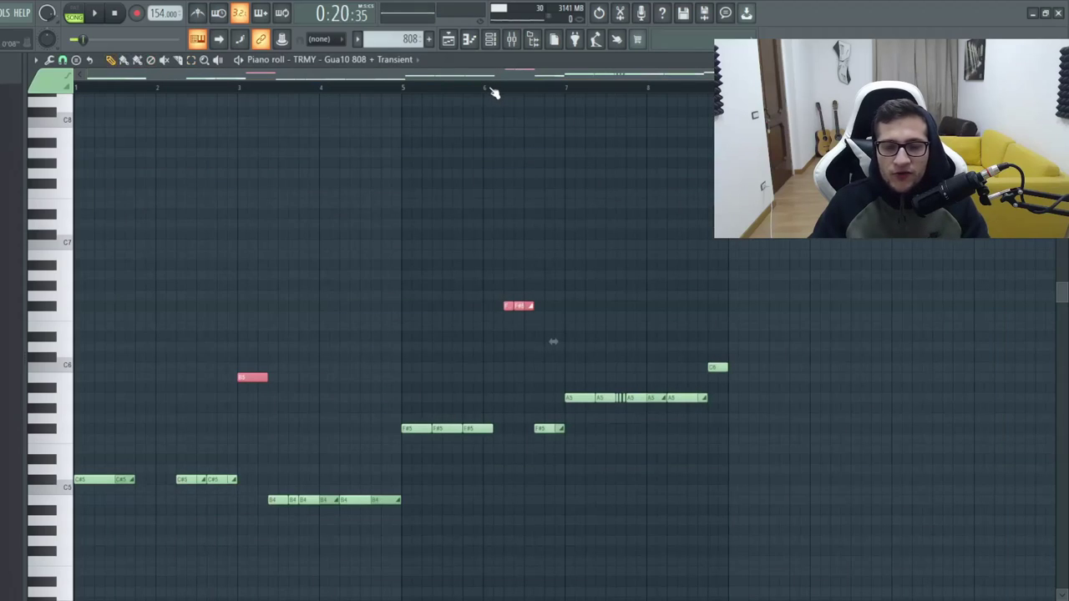
key(space)
click(492, 89)
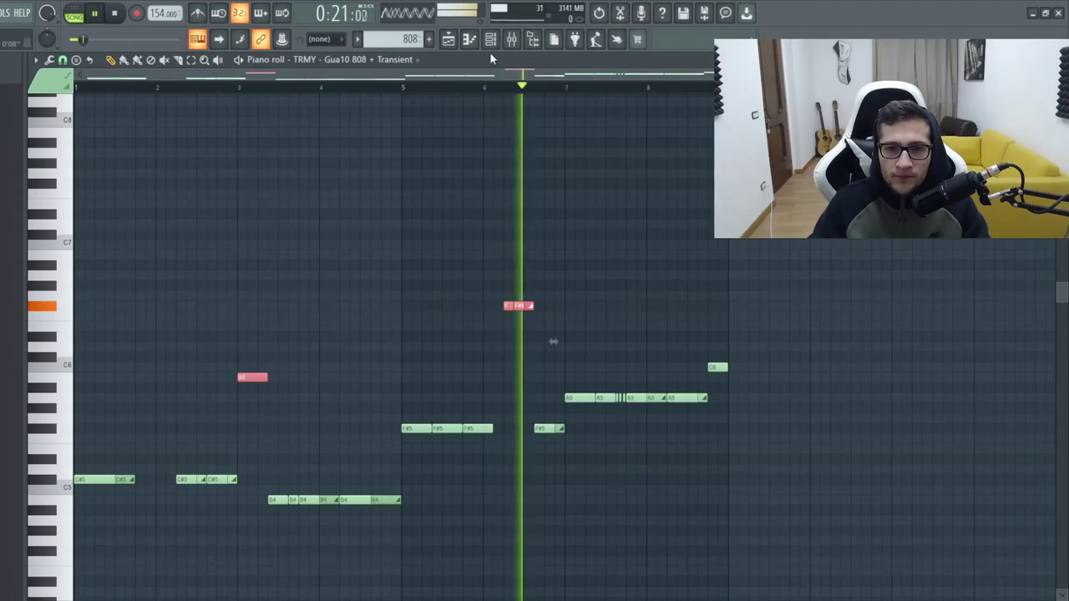
key(space)
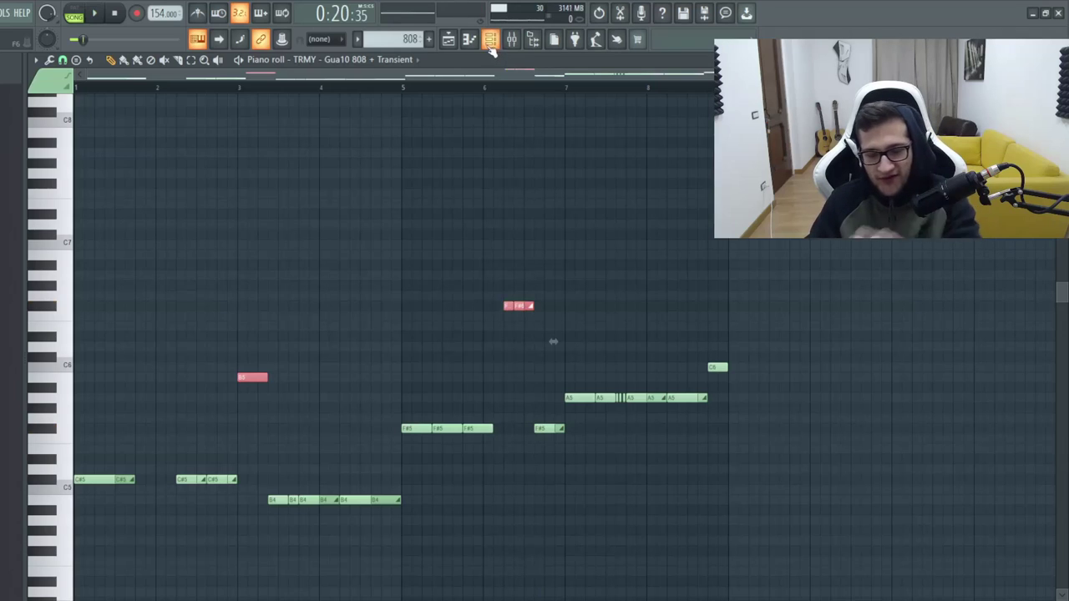
- Solo the Hi Hat 2 pattern on Track 9 in the playlist and play it from bar 9
click(469, 39)
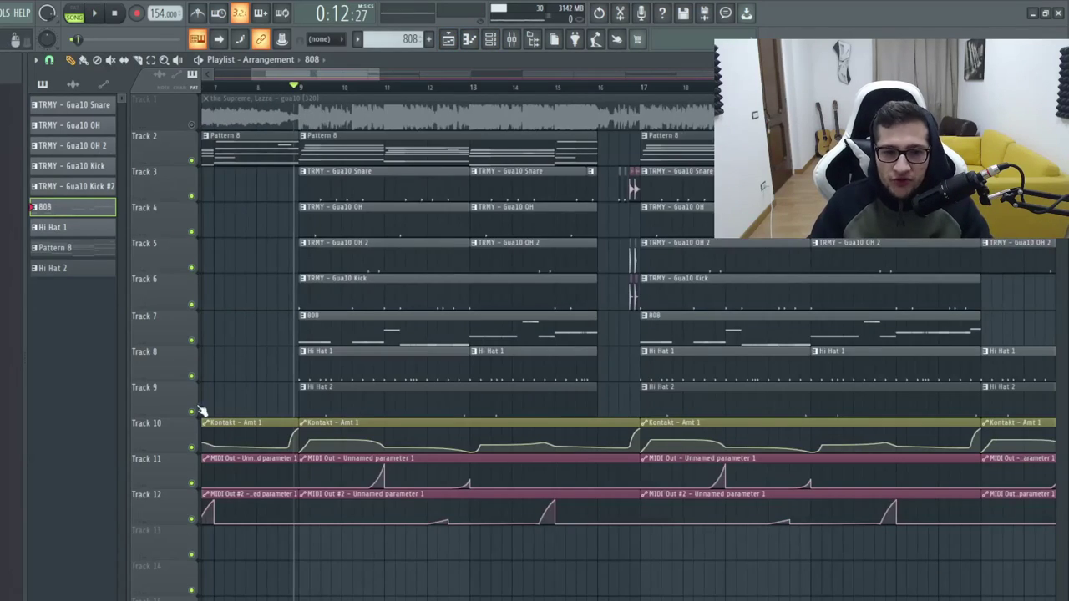
right_click(191, 411)
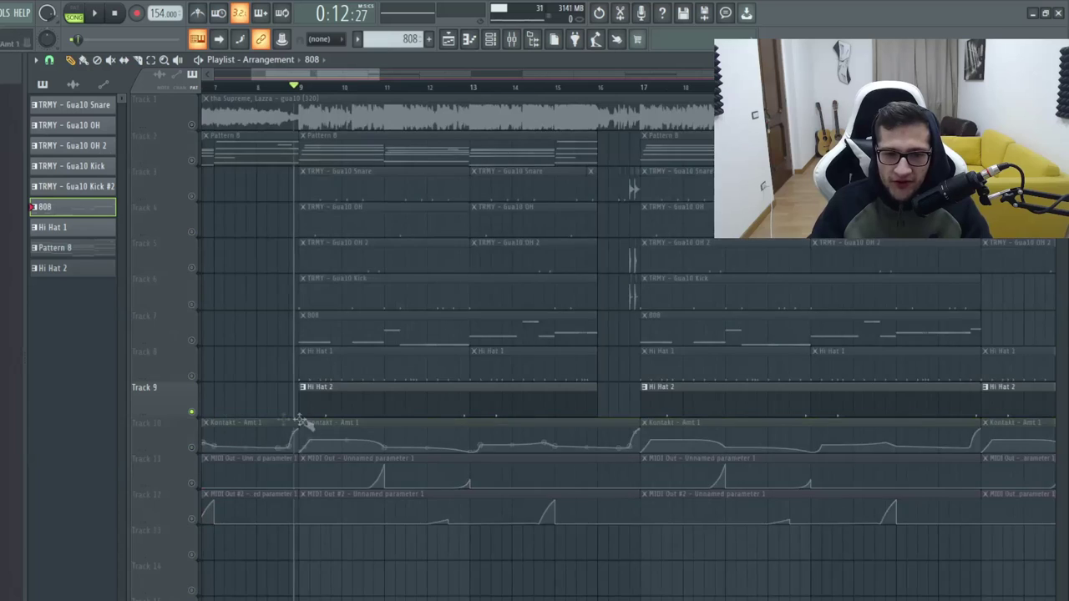
scroll(326, 412, up, 2)
key(space)
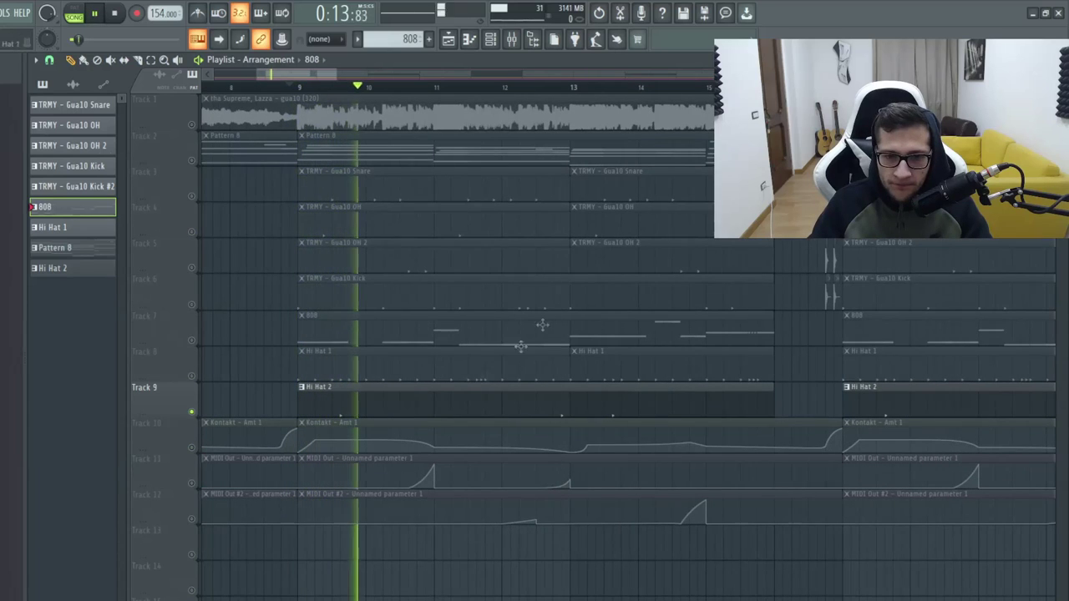
click(544, 87)
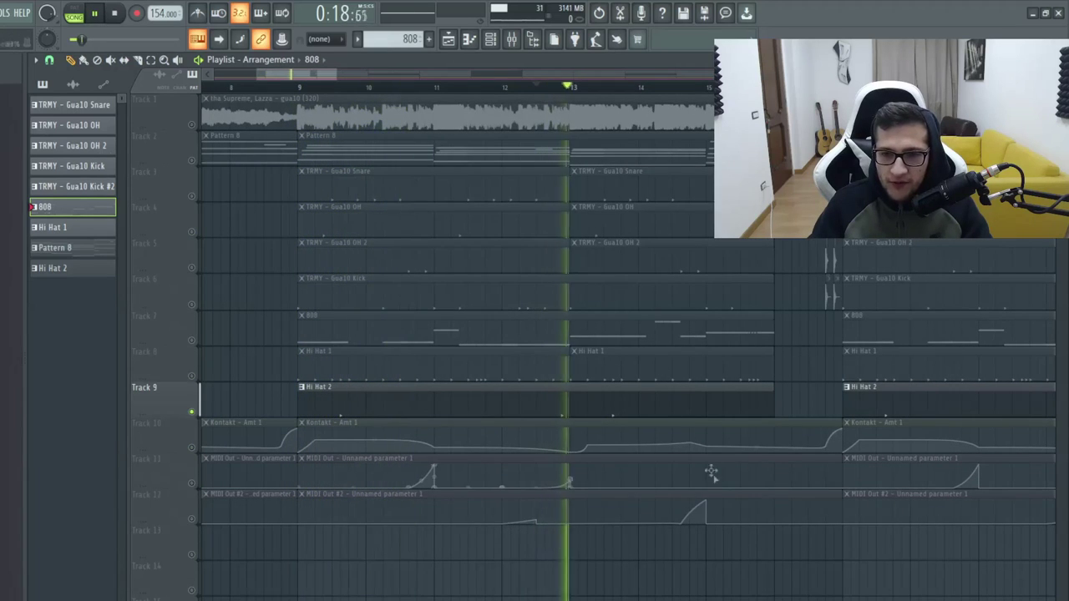
key(space)
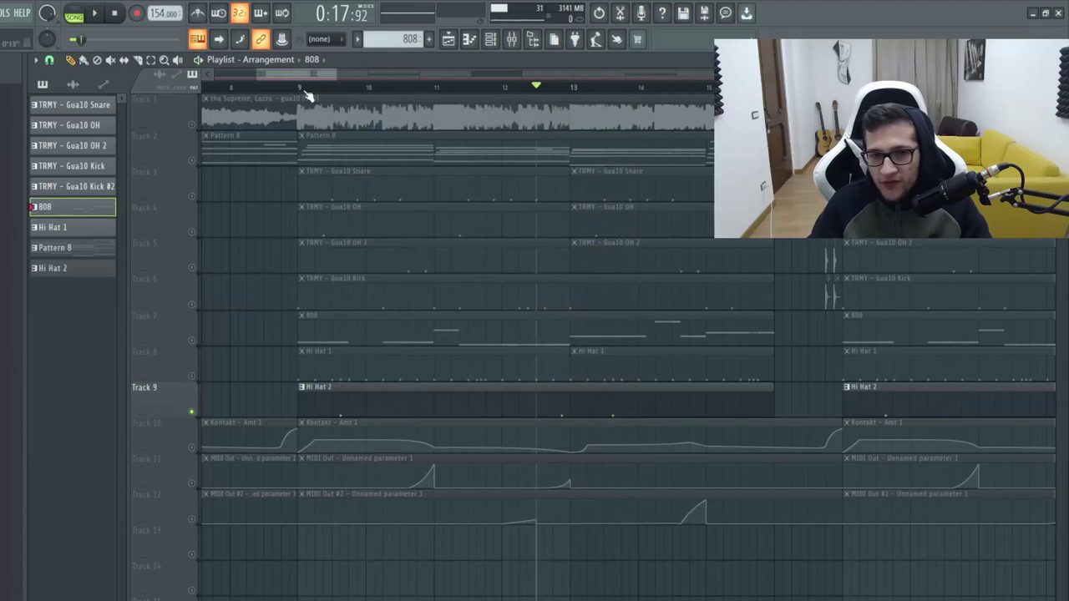
- Unsolo Track 9 and examine the snare and MZ Perc fill clips on Tracks 3, 5 and 6 just before bar 17
scroll(198, 125, down, 8)
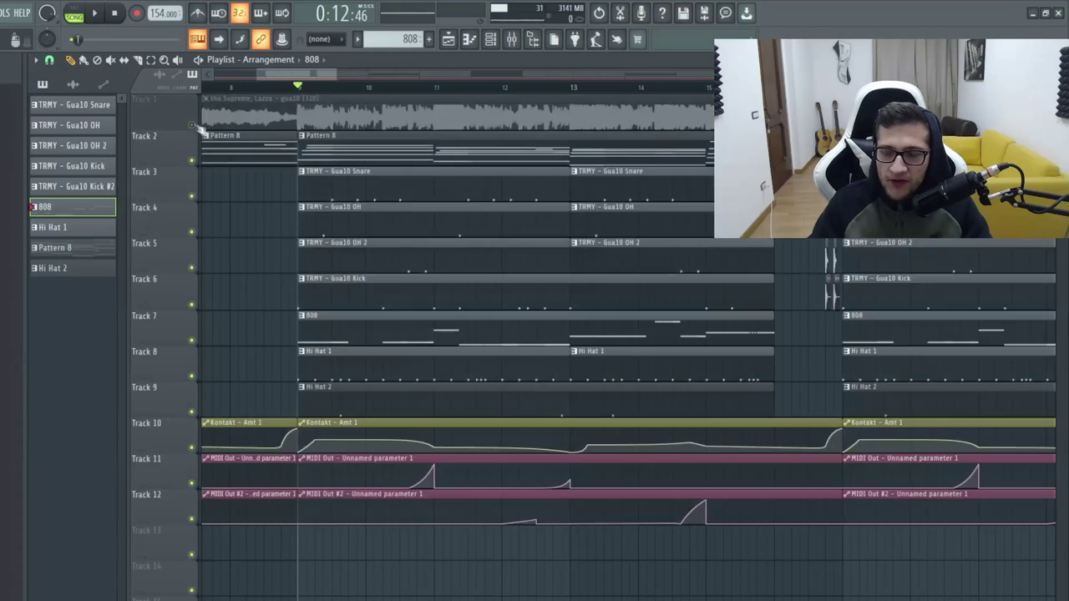
scroll(224, 247, down, 2)
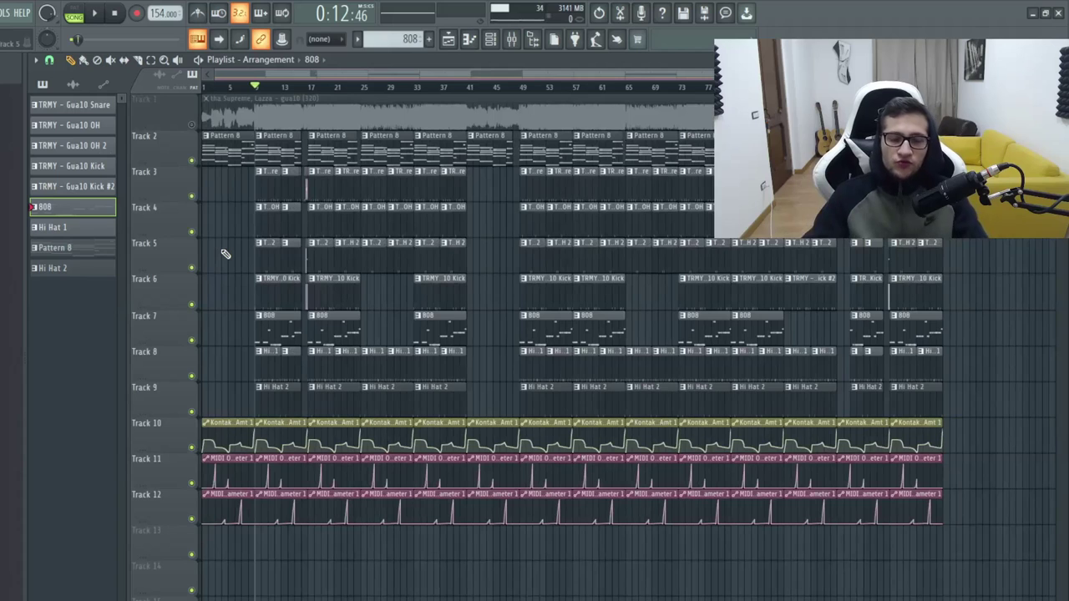
key(space)
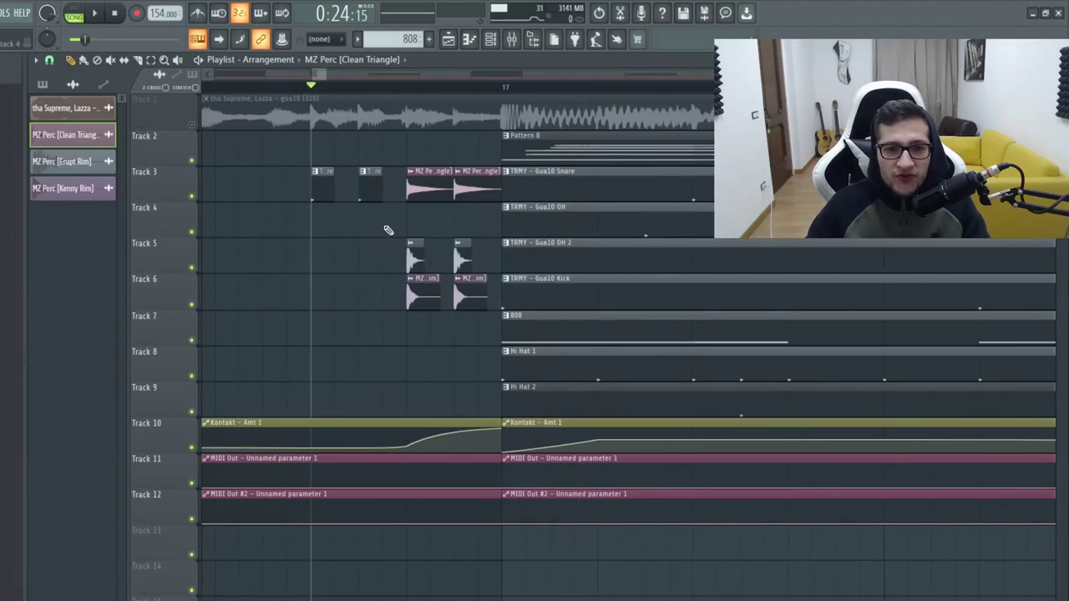
scroll(387, 230, up, 3)
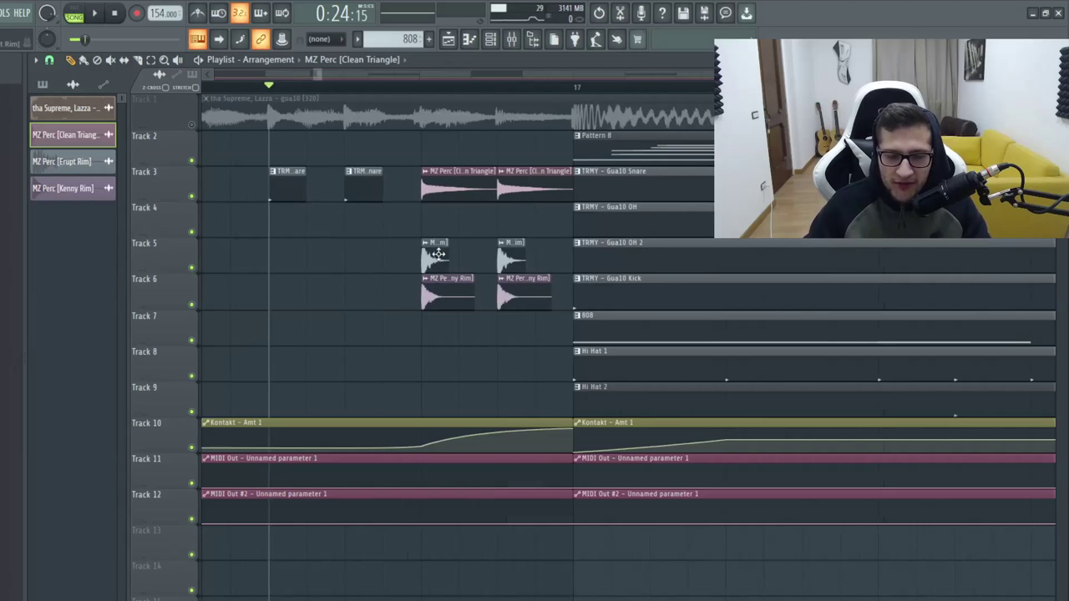
scroll(444, 194, up, 3)
double_click(445, 177)
key(Escape)
- Play the percussion fill and its transition into bar 17 with the whole arrangement in view
scroll(435, 320, down, 4)
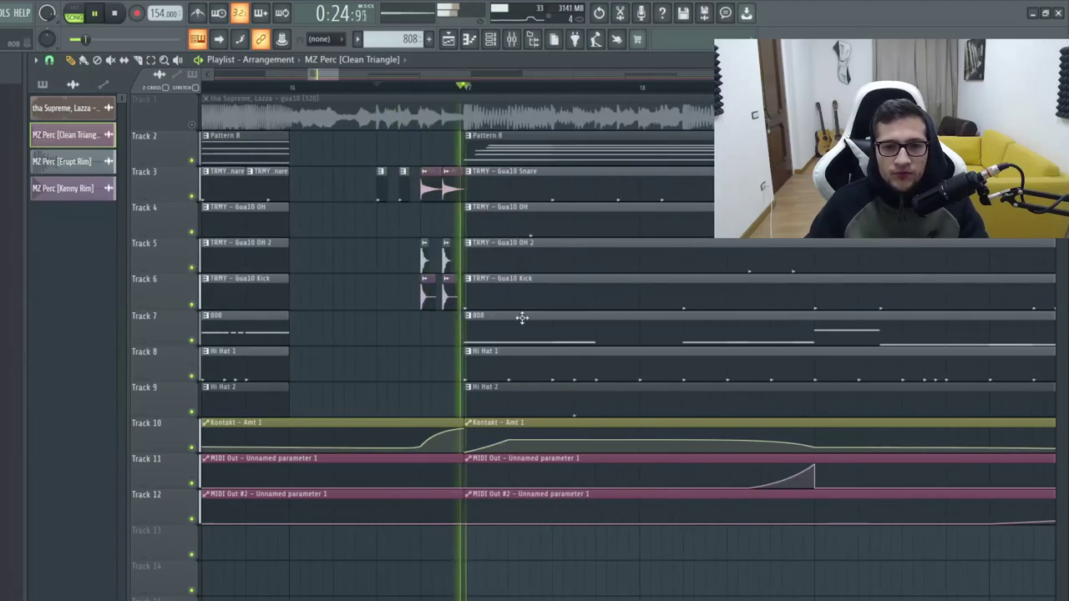
scroll(521, 317, down, 5)
scroll(551, 330, down, 3)
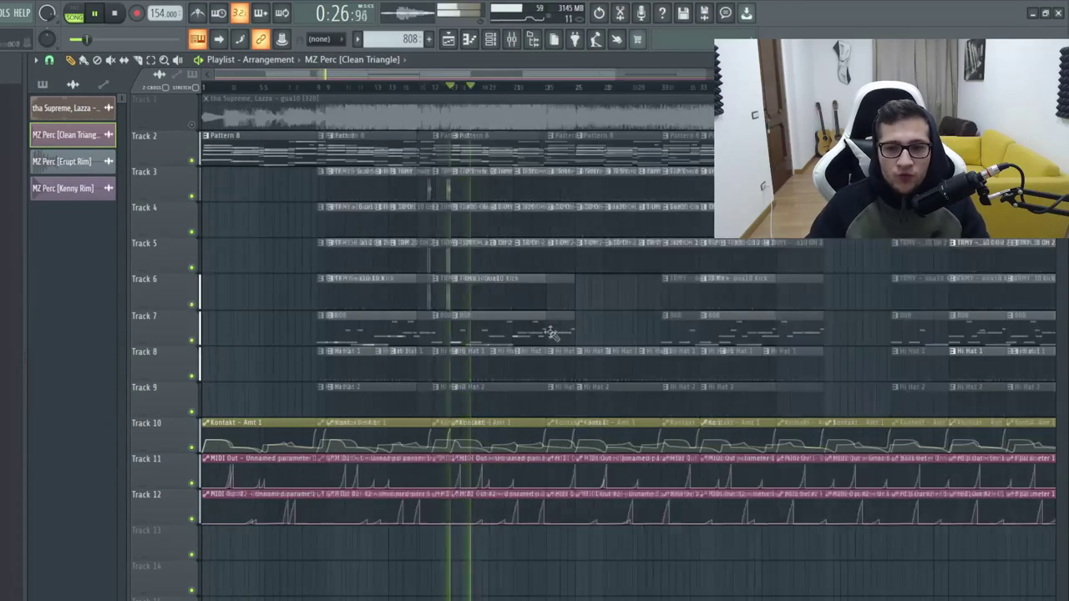
scroll(440, 313, down, 3)
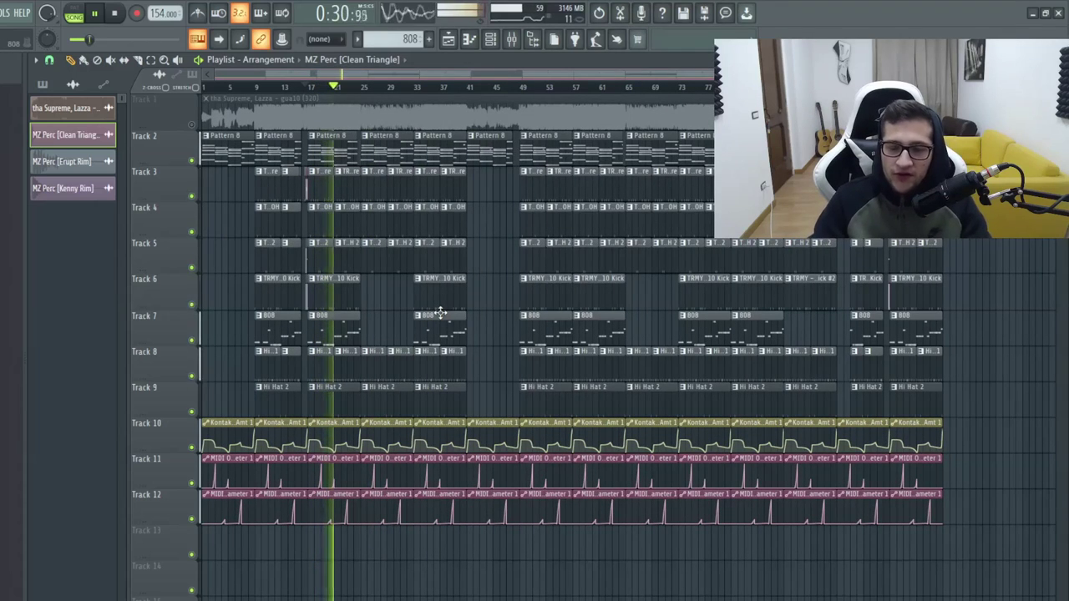
key(space)
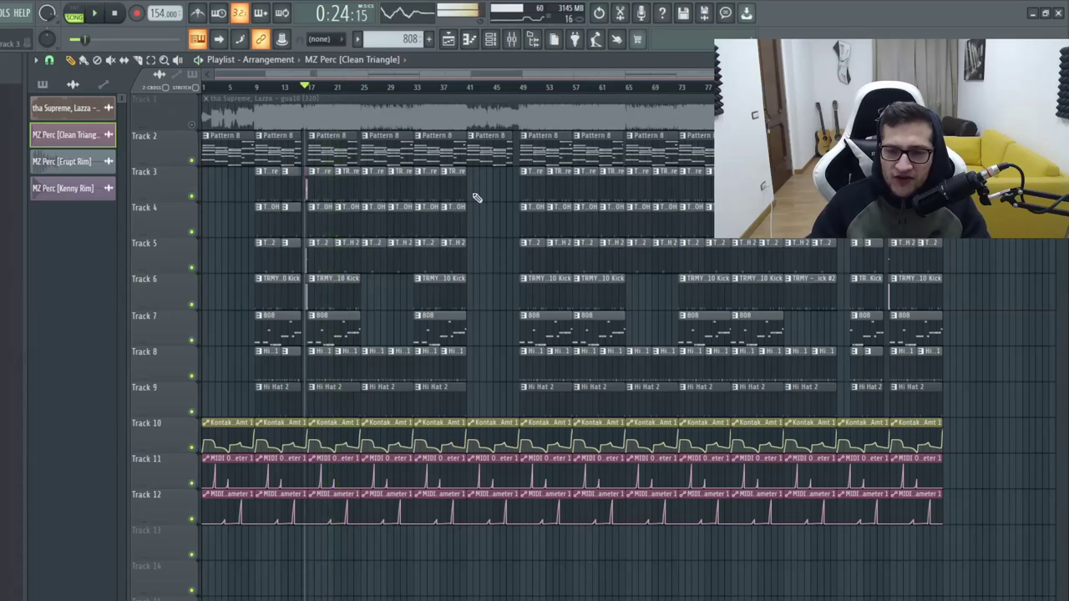
- Go through the arrangement's later sections, play the 808's return around bar 33, and move the playhead back to about bar 11
click(589, 90)
drag(589, 89, 843, 89)
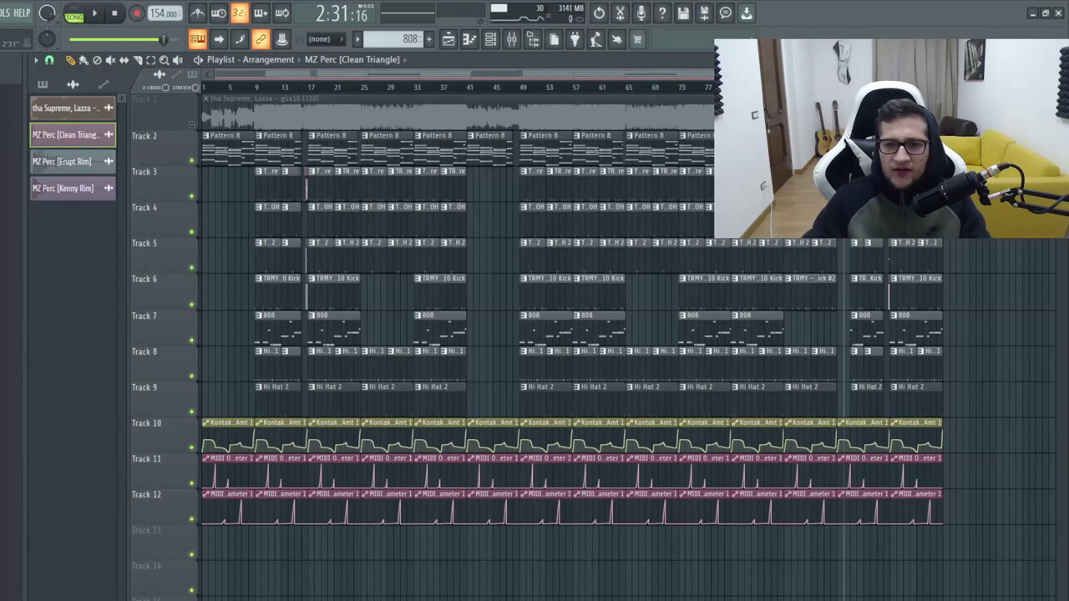
mouse_move(844, 89)
mouse_down()
mouse_move(423, 88)
mouse_move(410, 74)
mouse_move(417, 81)
mouse_up()
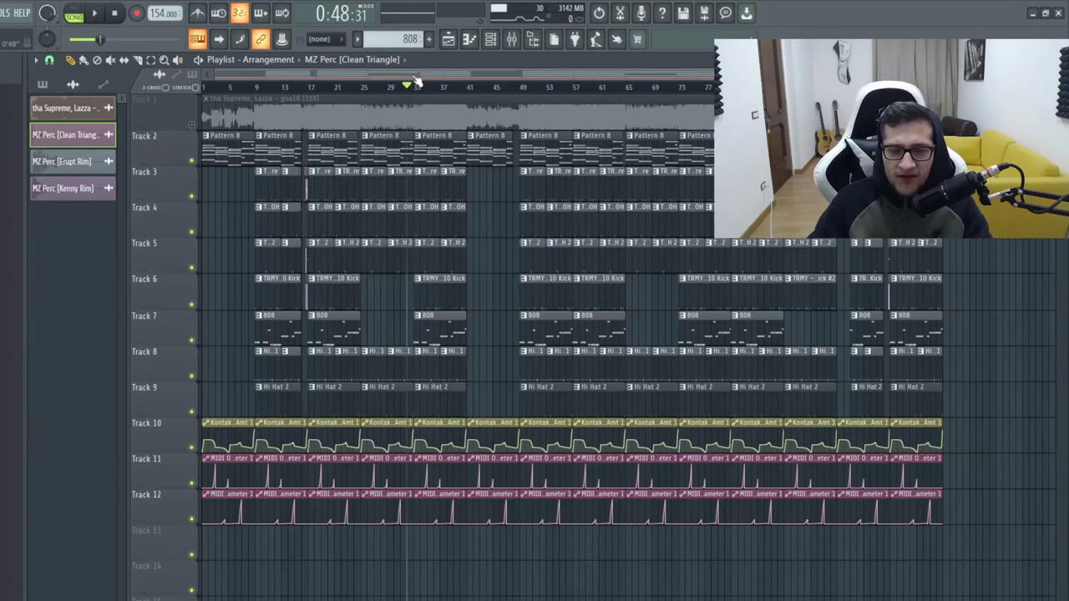
key(space)
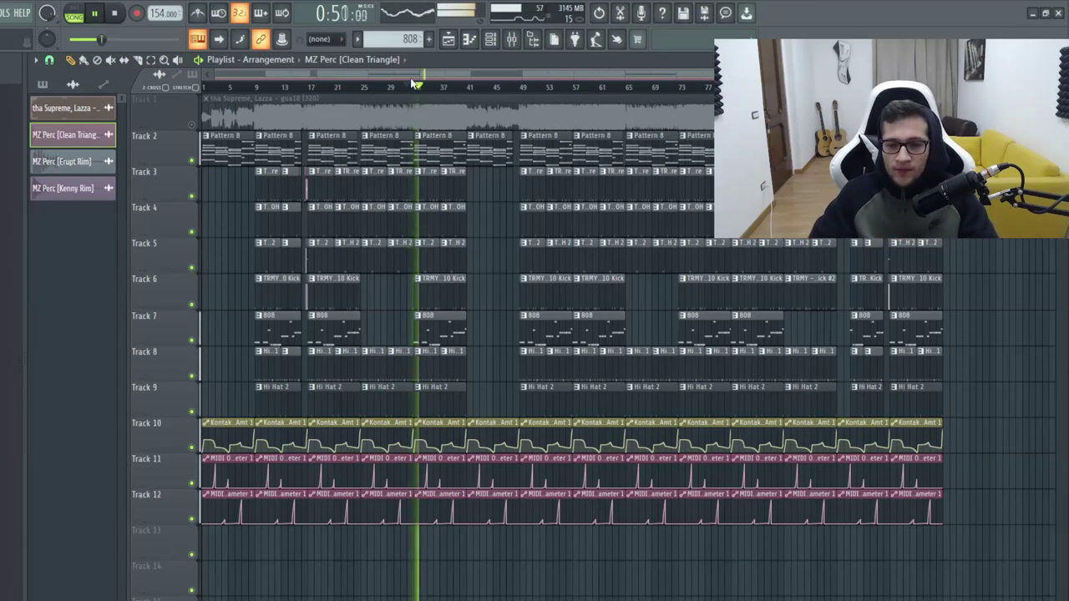
key(space)
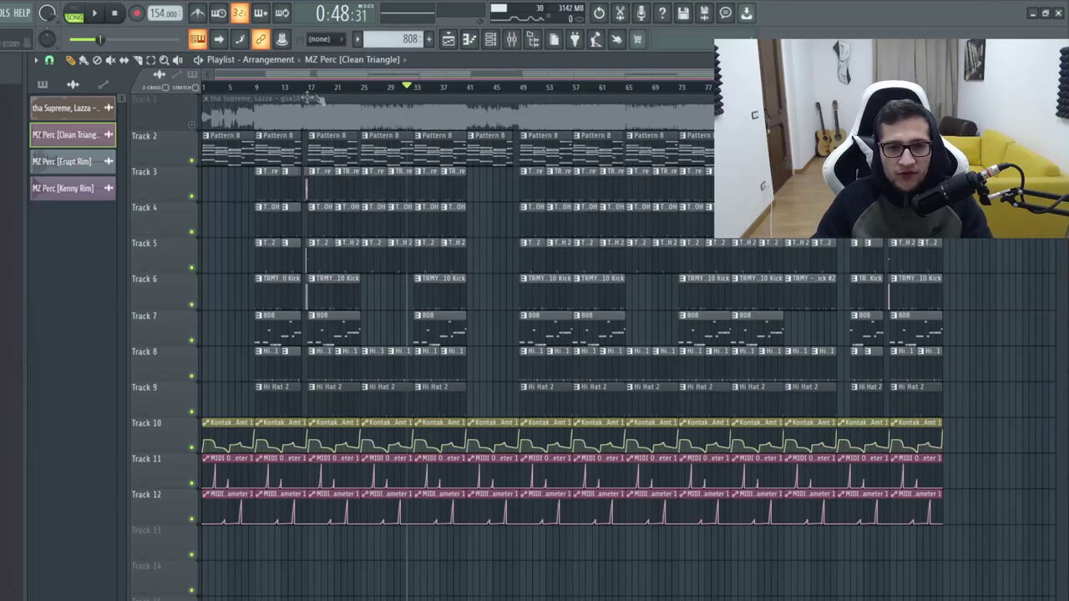
click(269, 87)
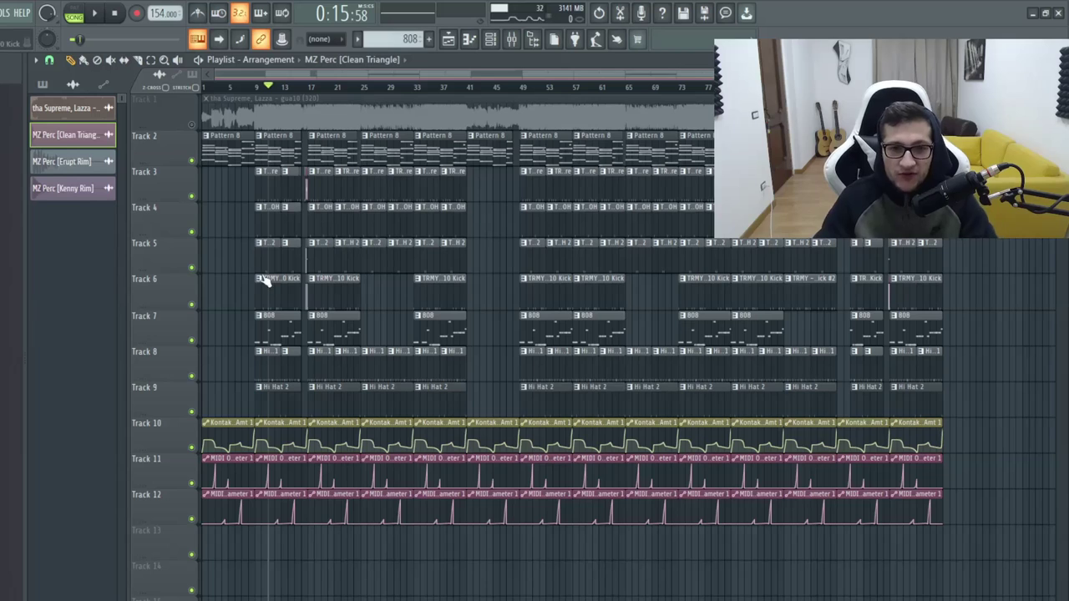